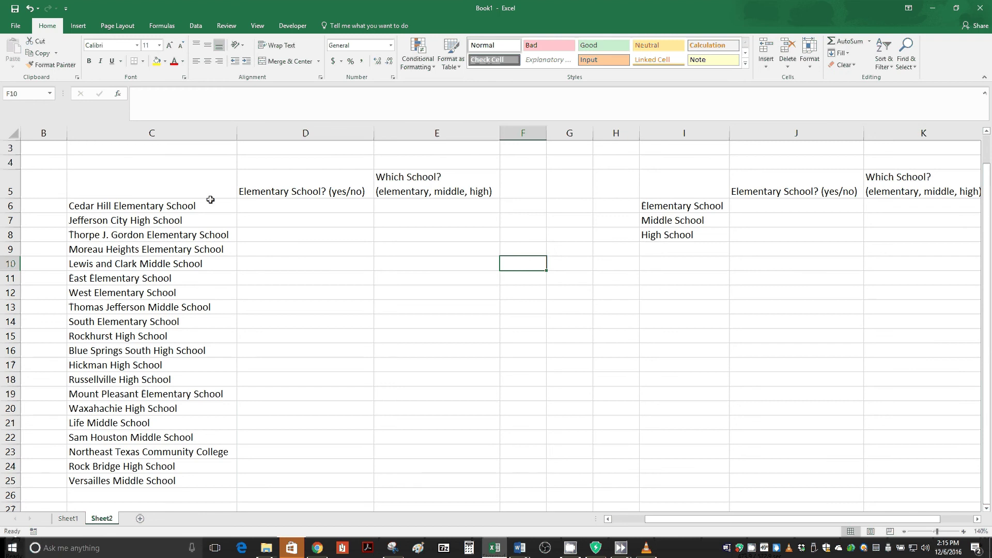
click(151, 202)
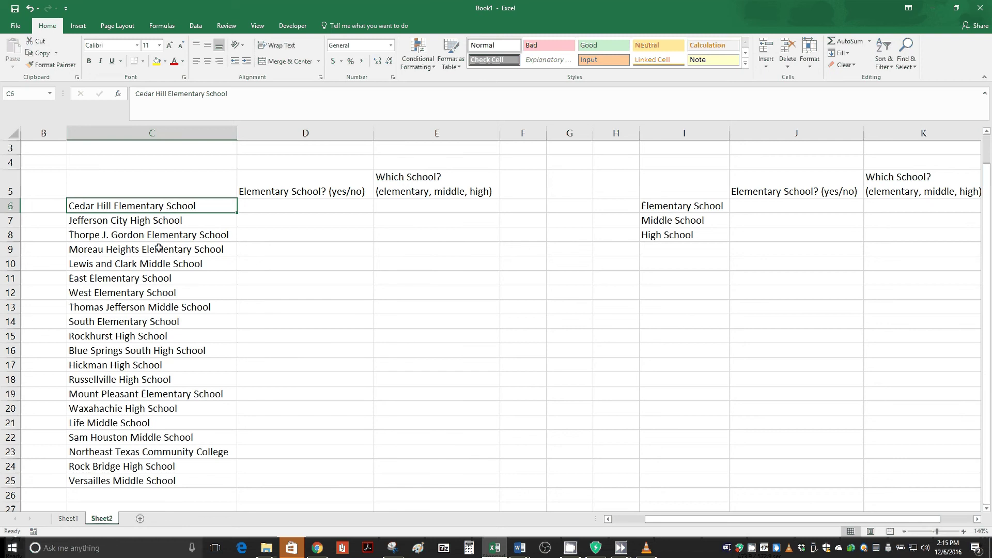
click(148, 261)
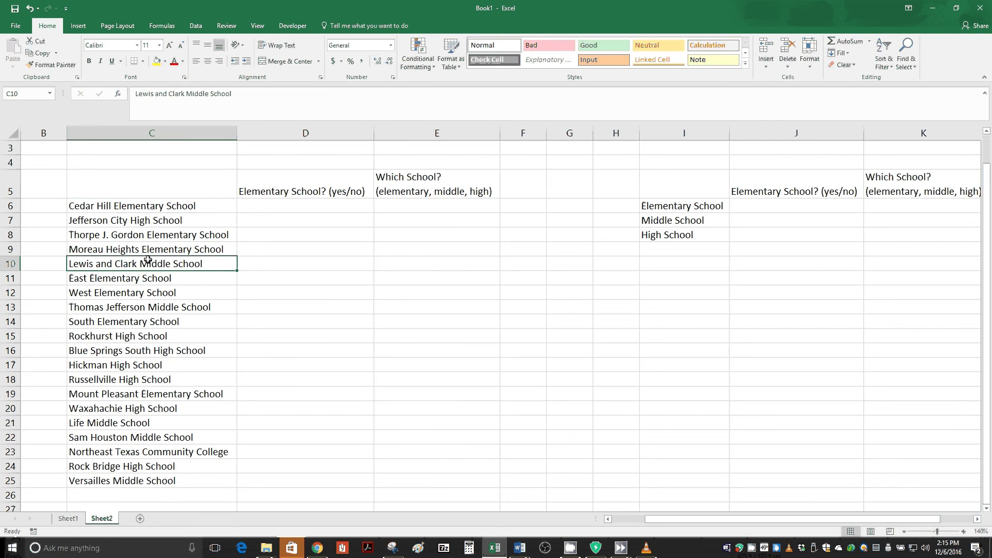
click(121, 223)
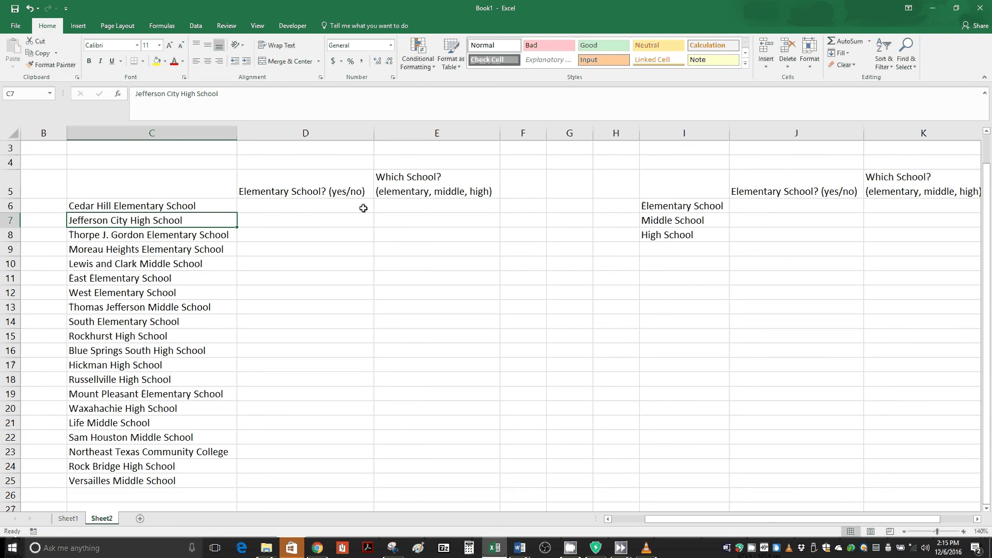
- Enter an IF formula in J6 that returns "yes" when I6 equals "elementary school" and "no" otherwise
click(753, 211)
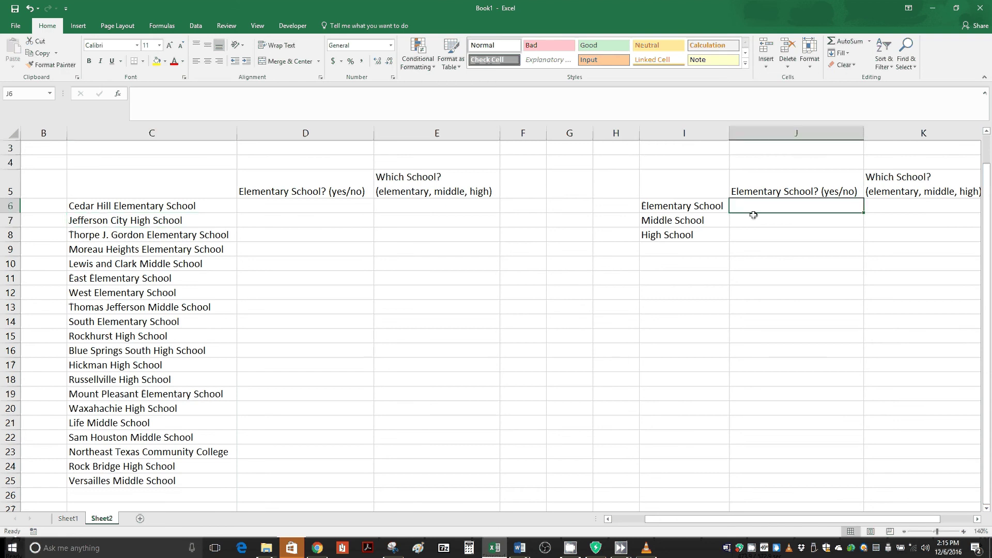
click(977, 519)
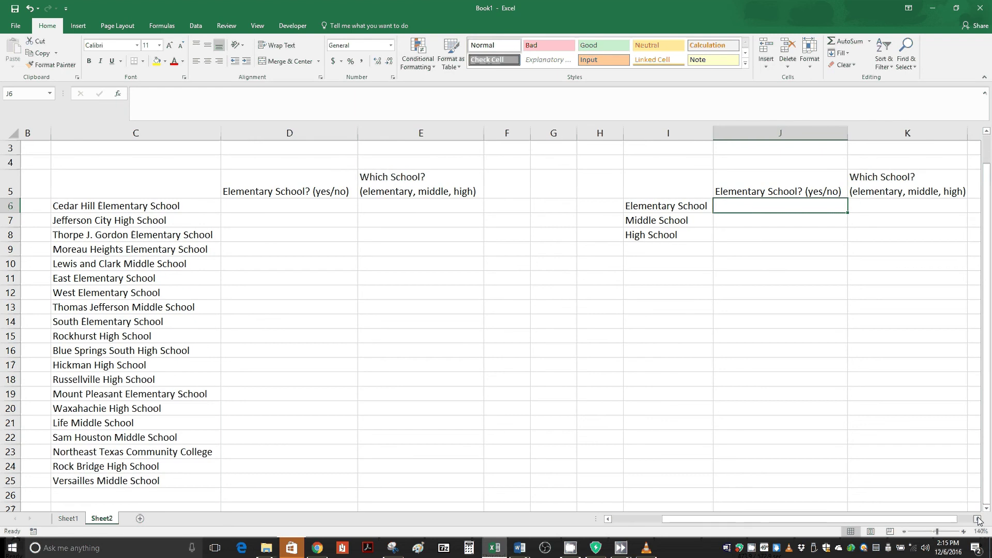
click(978, 518)
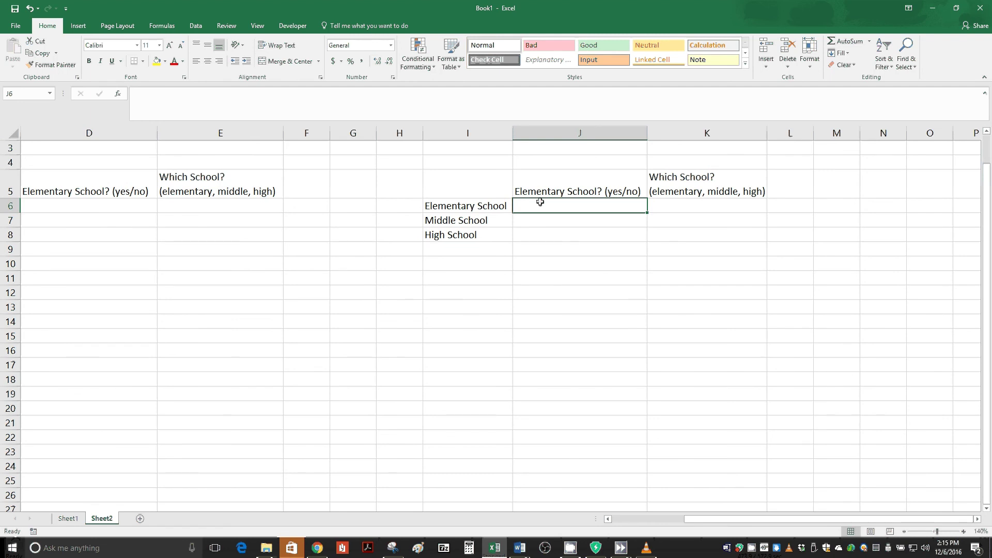
text(=)
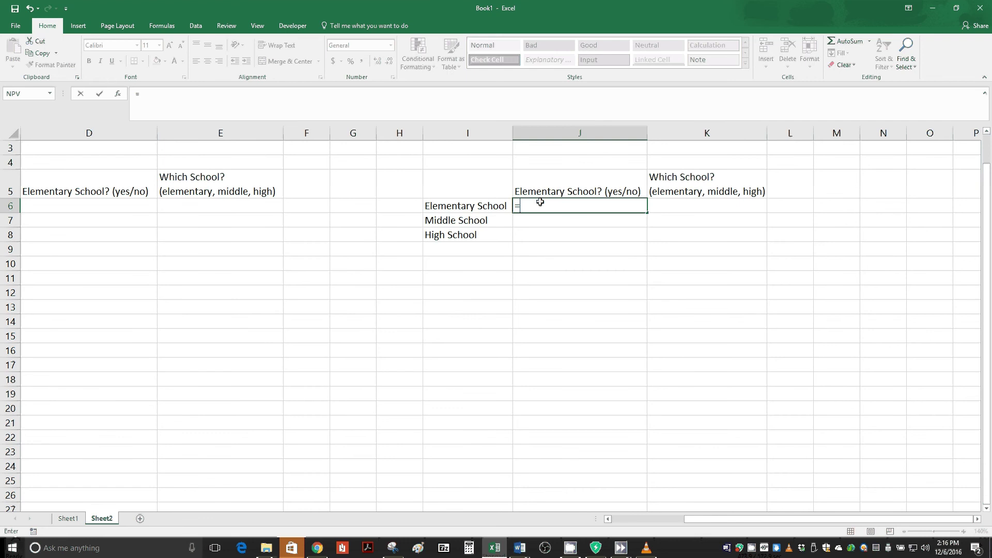
text(i)
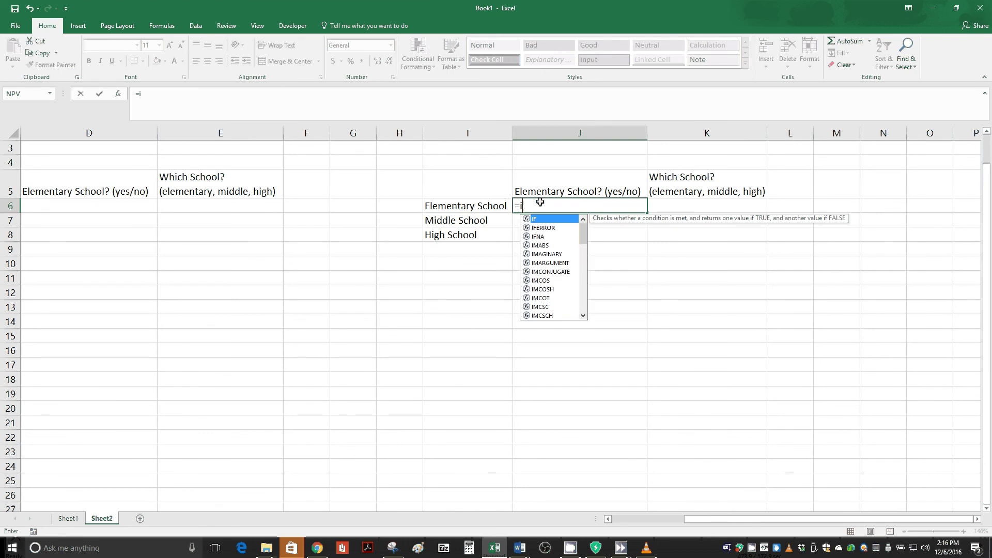
text(f)
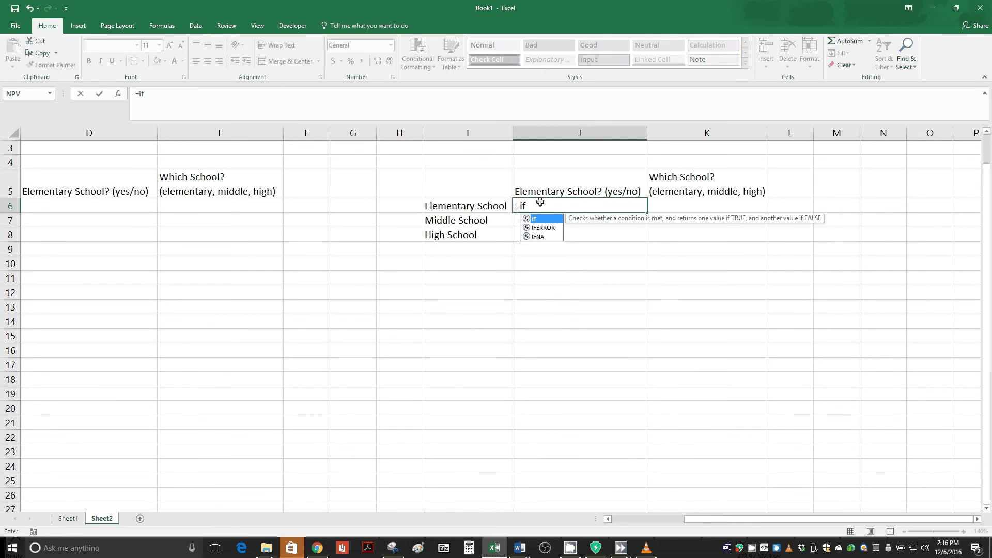
text(()
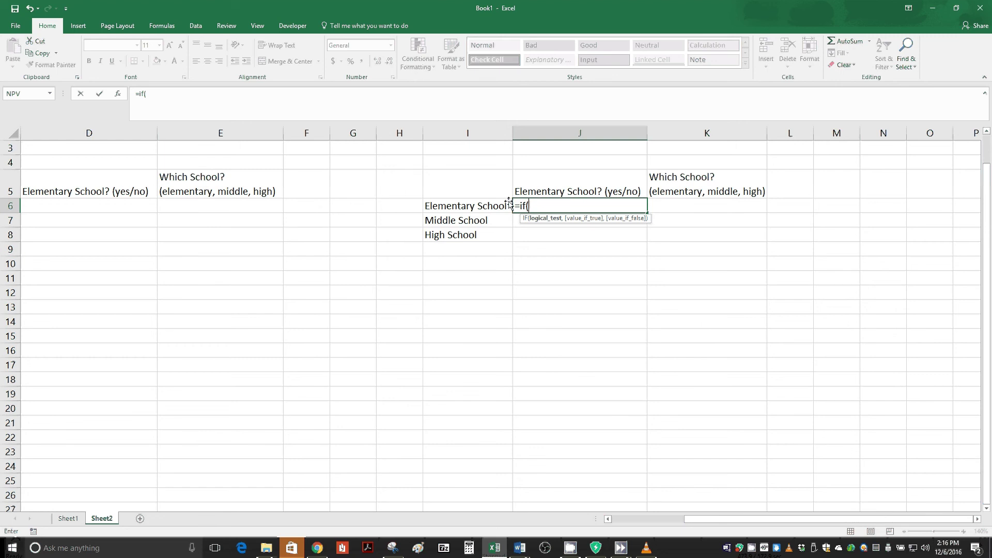
click(490, 205)
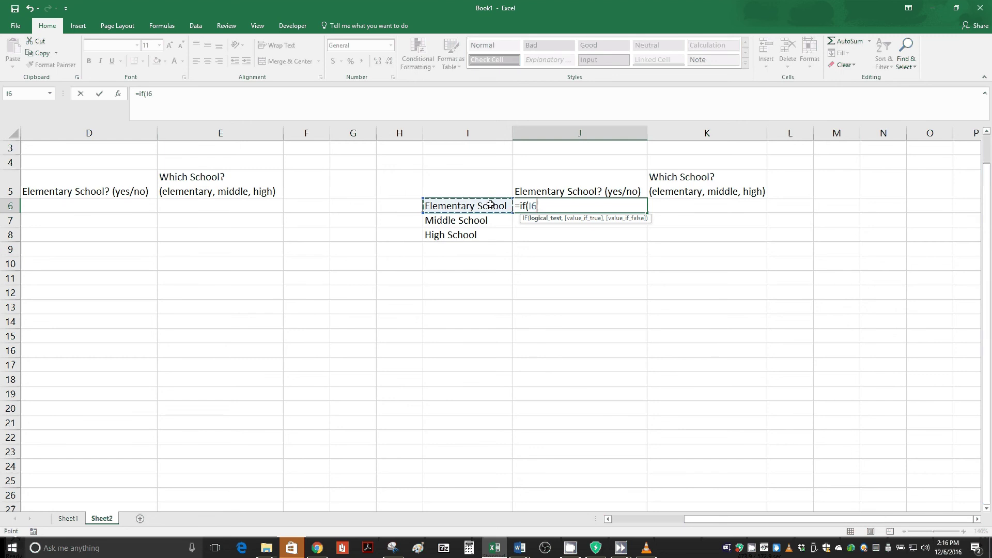
text(="elementary )
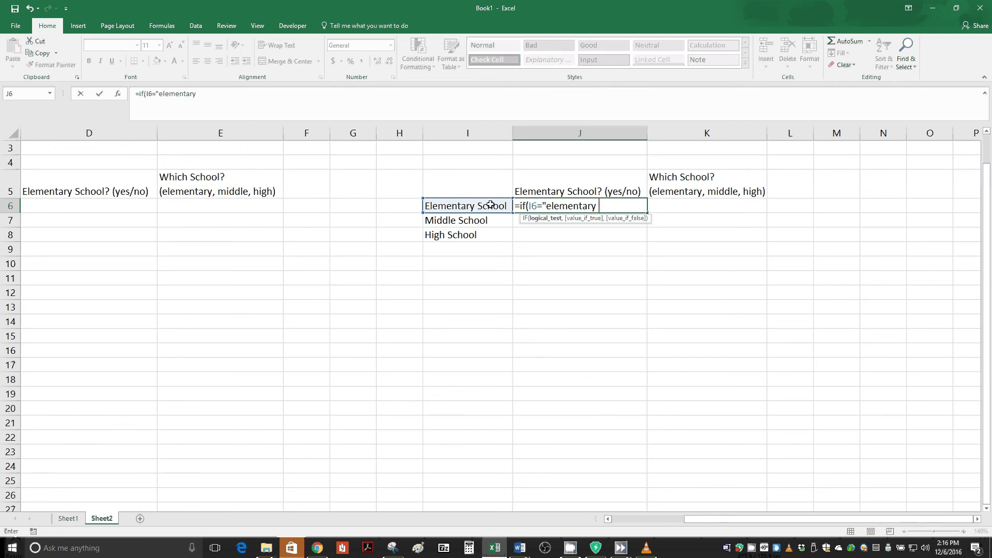
text(school",)
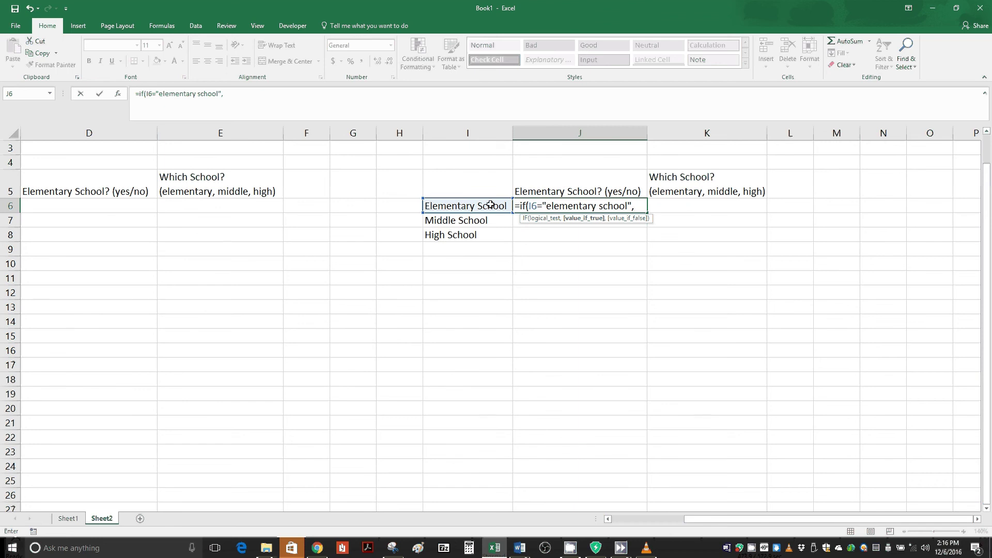
text("yes",)
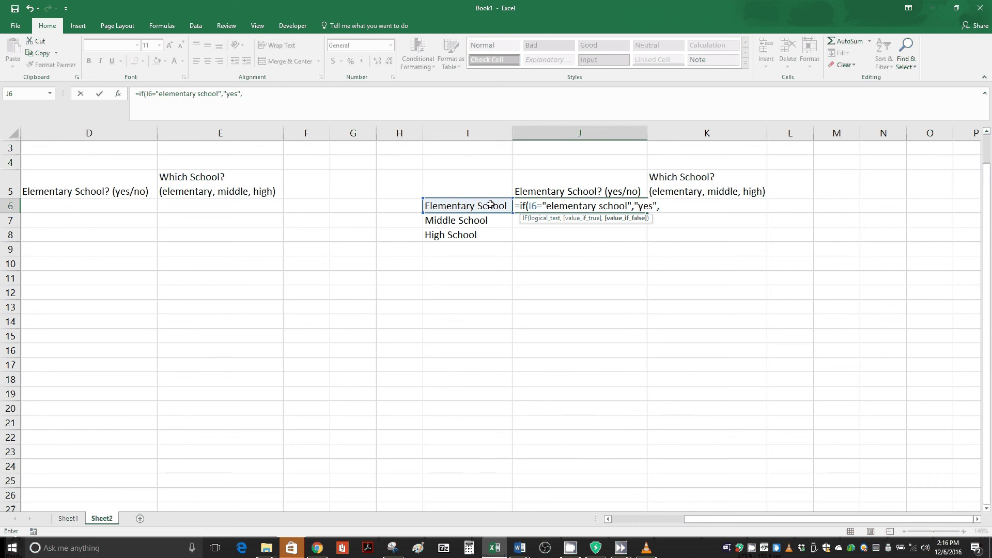
text("no"))
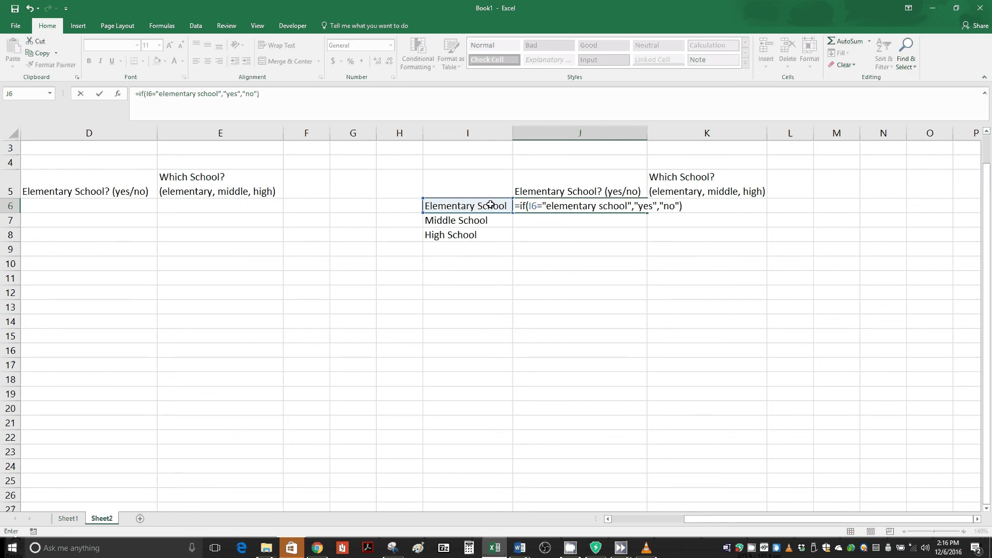
key(Return)
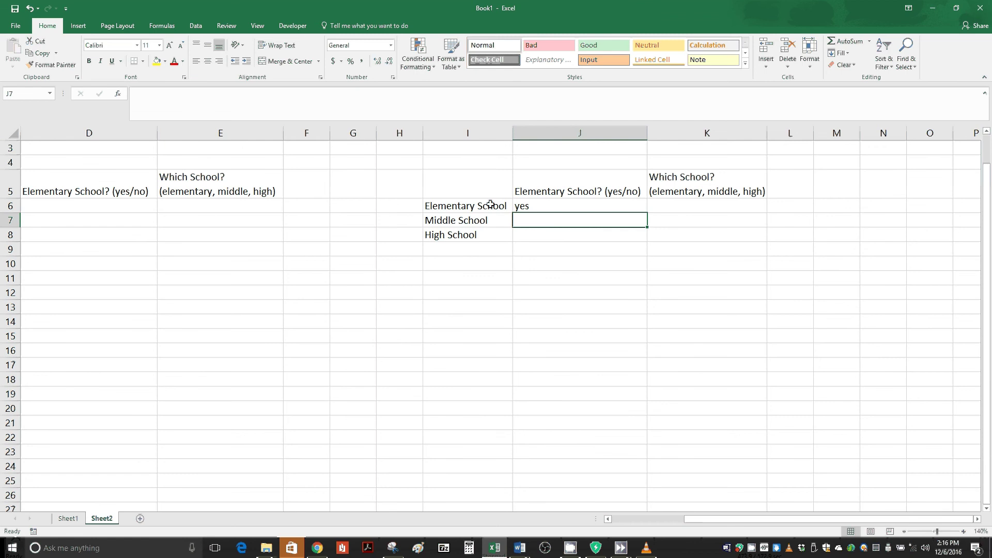
- Fill the J6 formula down through J8 and check the copied formula in the High School row
click(490, 205)
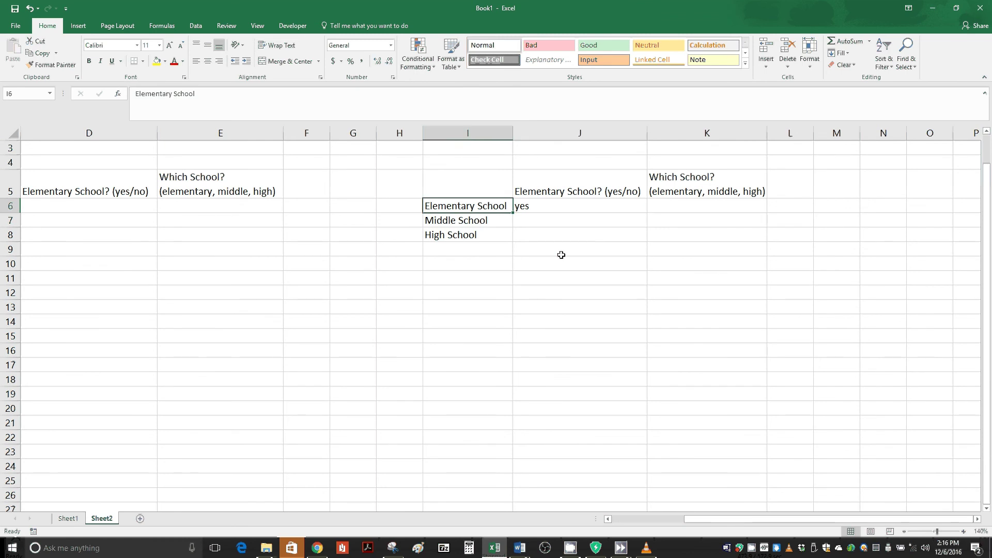
key(Right)
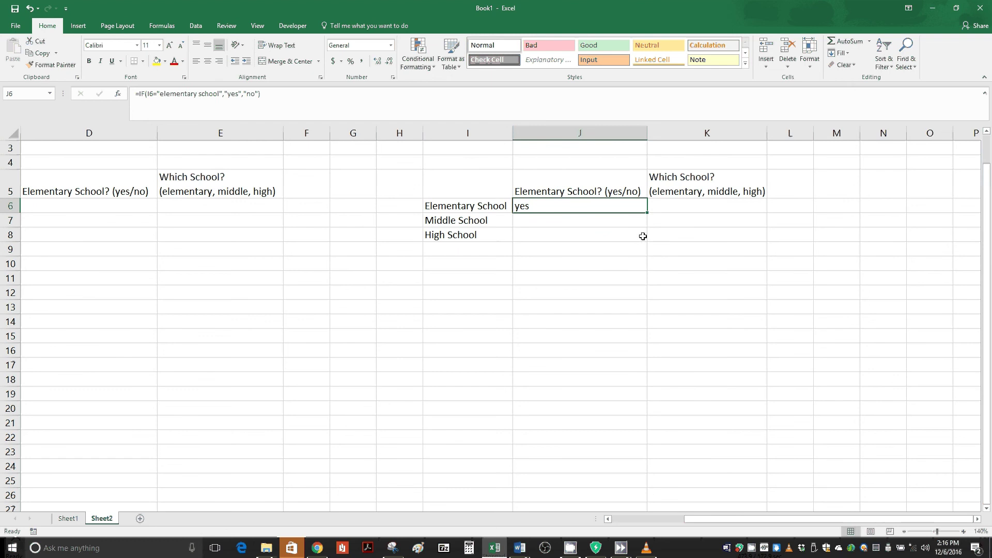
drag(646, 213, 642, 236)
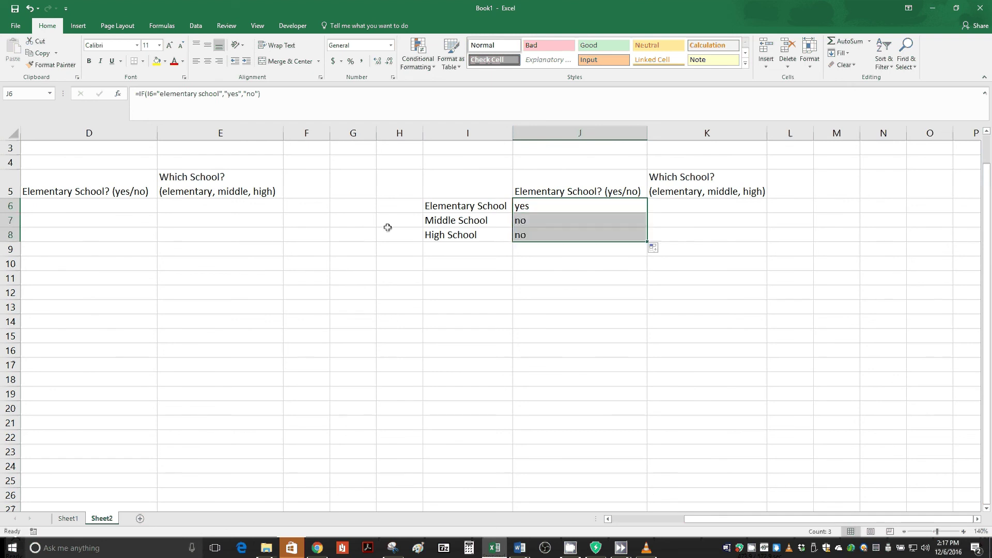
click(508, 220)
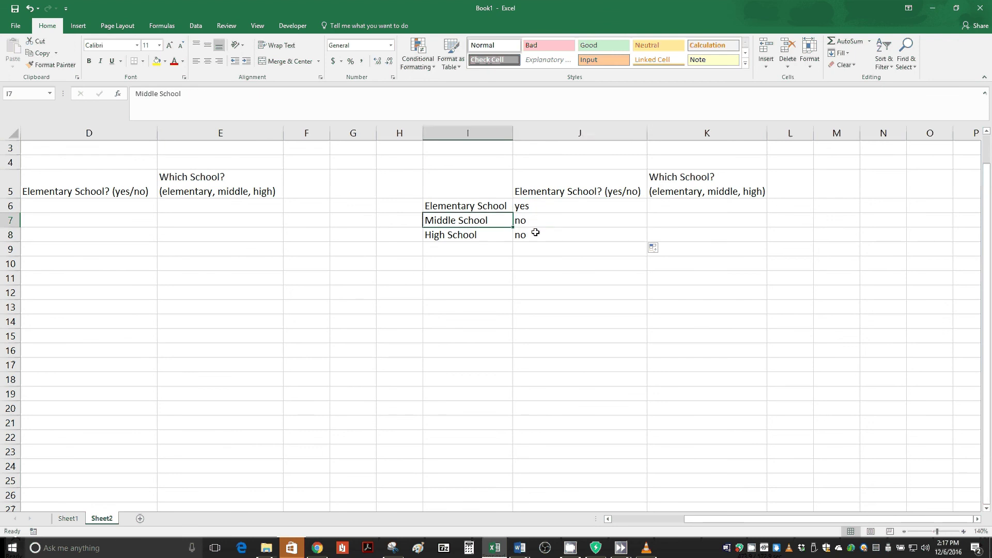
click(535, 233)
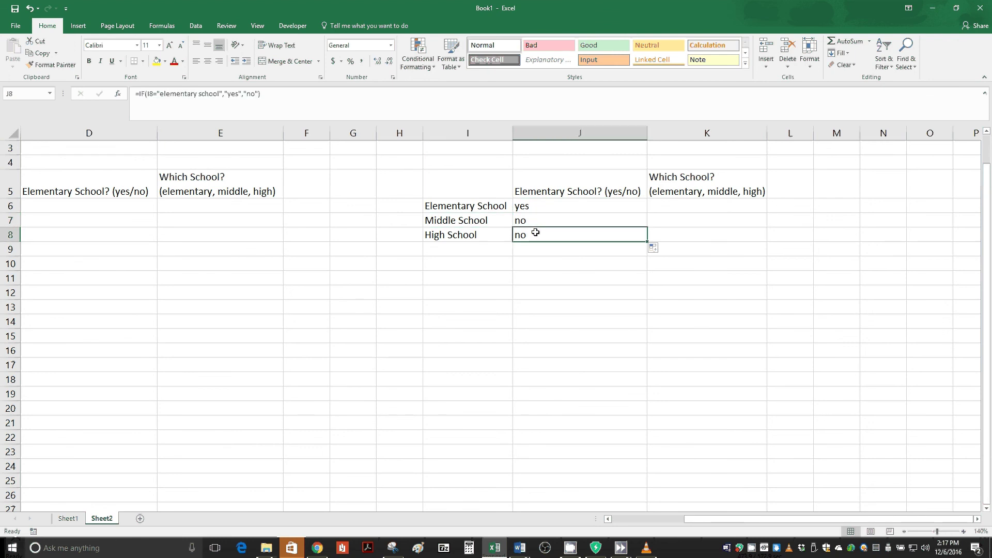
key(Left)
- Begin an IF formula in K6 that returns "elementary" when I6 equals "elementary school", up to its false value
click(675, 208)
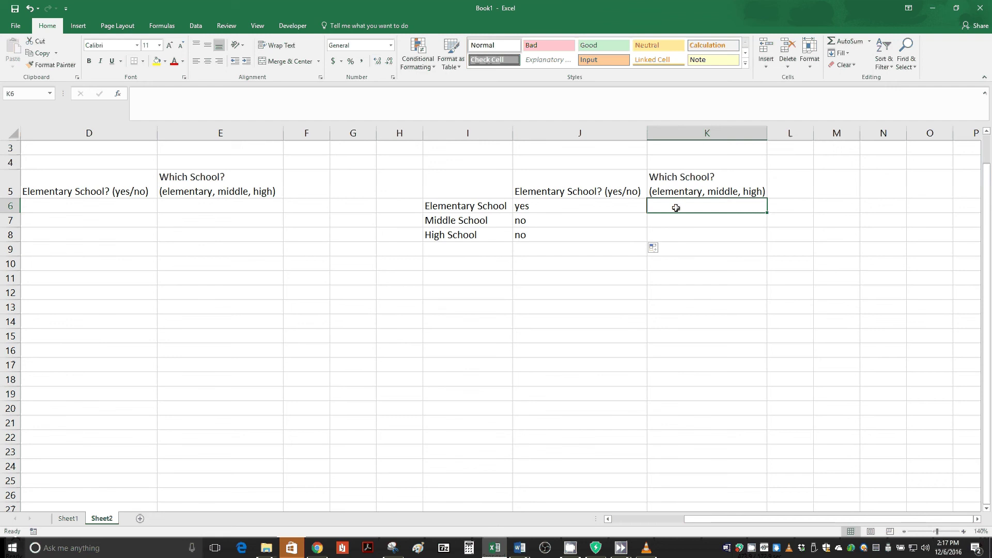
text(=)
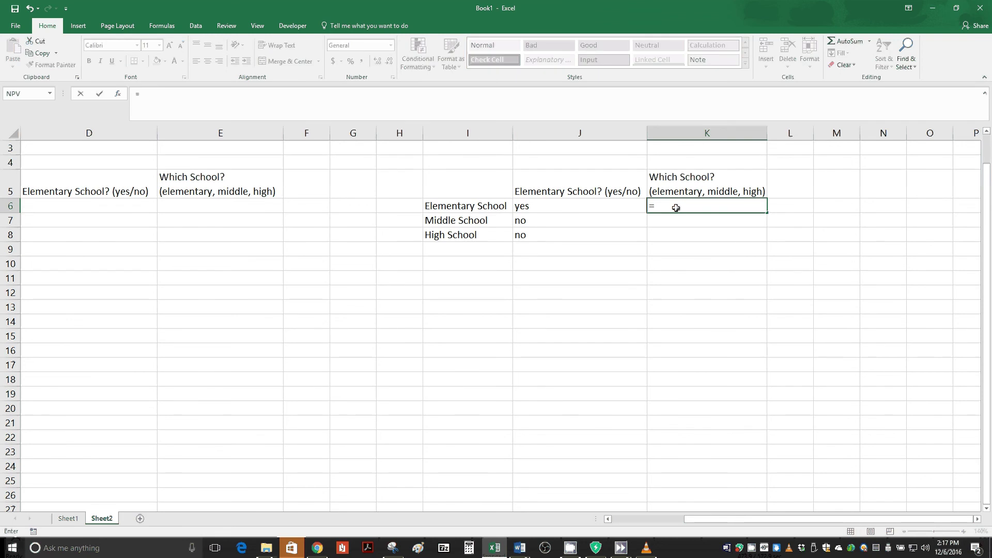
text(if)
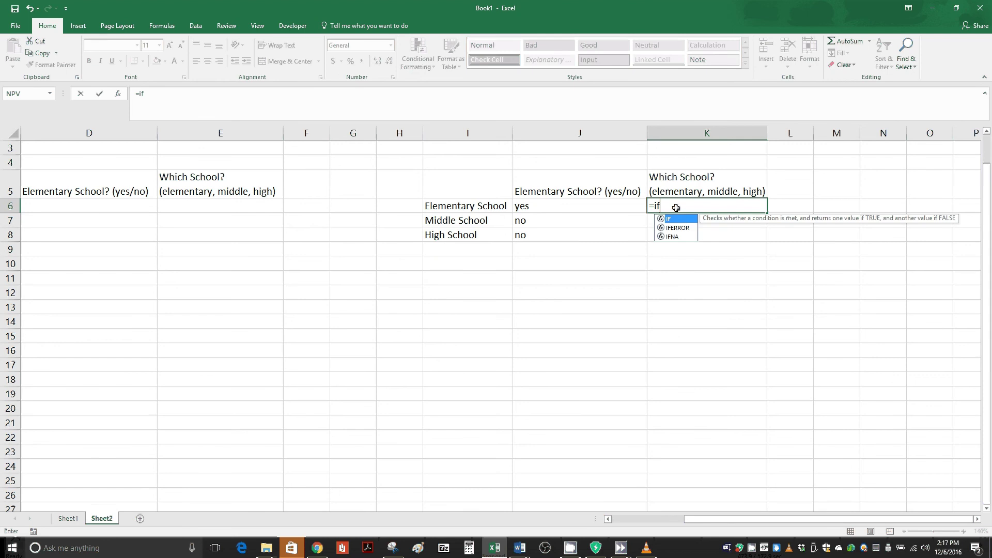
text(()
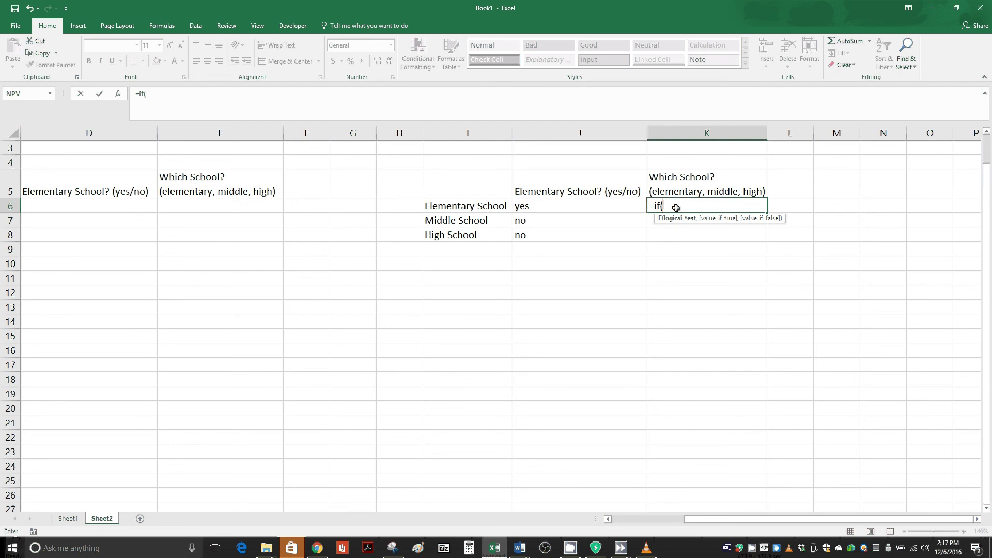
click(490, 206)
text(=)
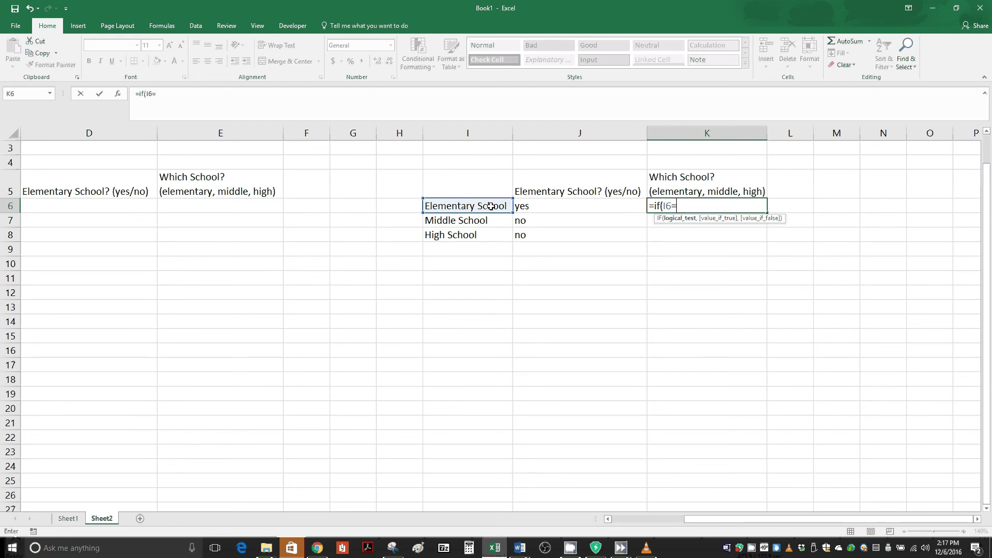
text("elementary scho)
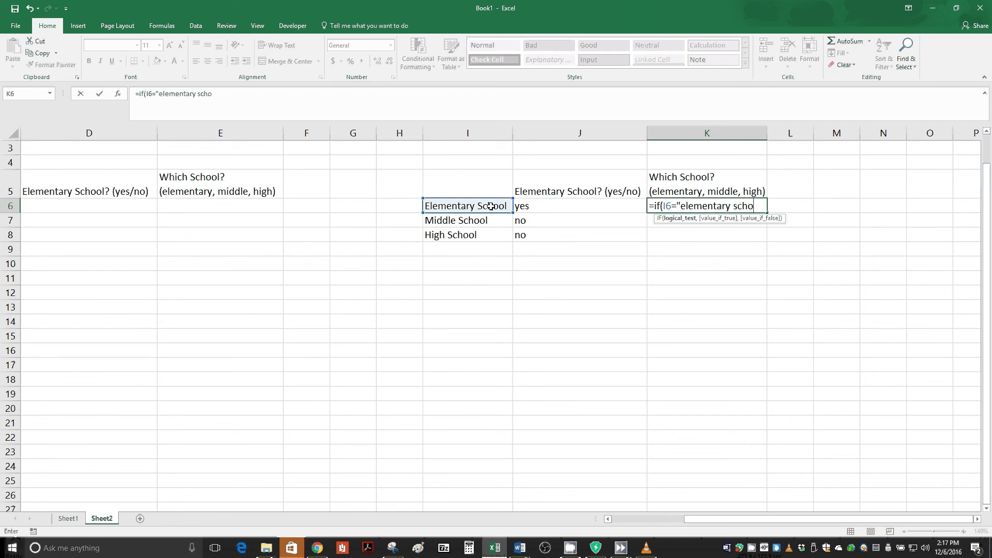
text(ol",)
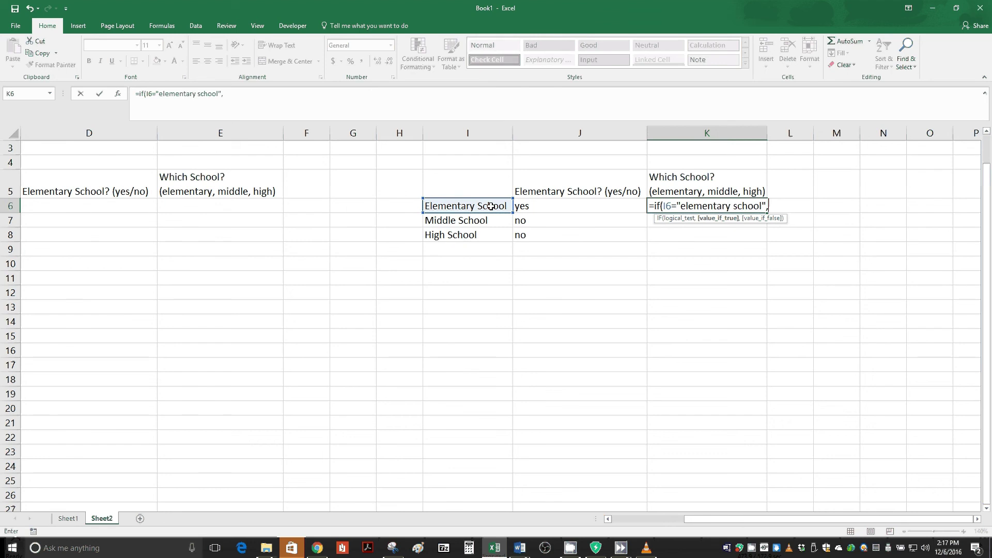
text("elementary")
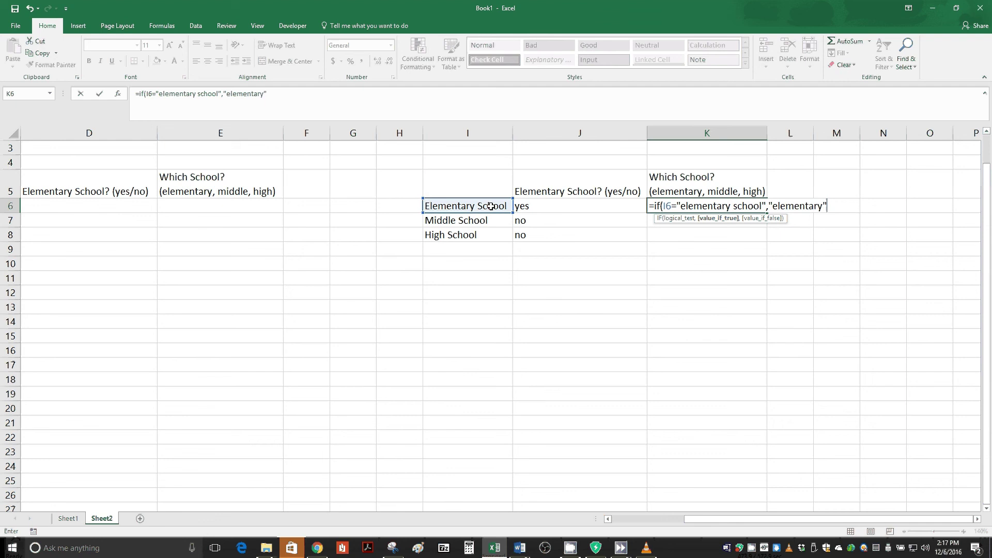
text(,)
- Continue the K6 formula with a nested IF that returns "middle" when I6 equals "middle school", up to its false value
text(if)
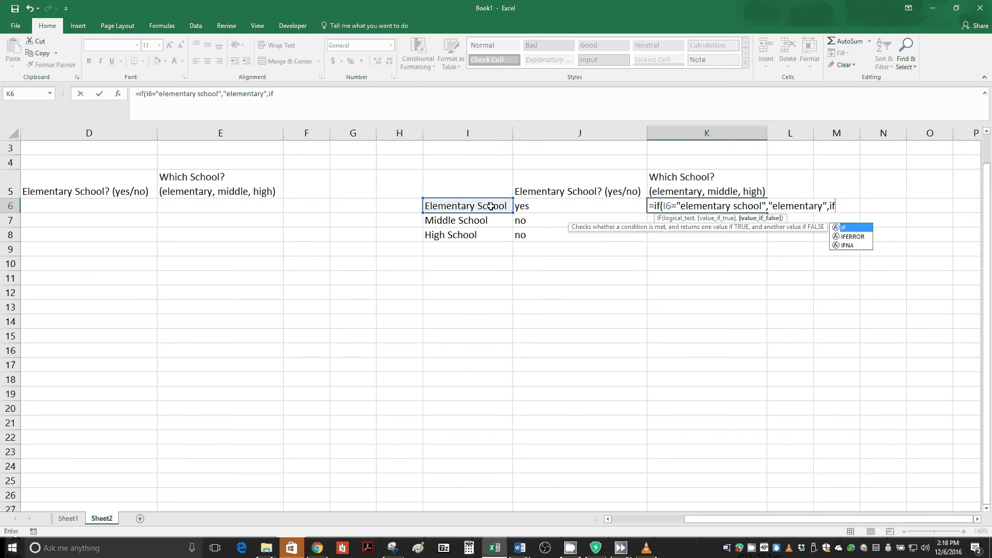
text(()
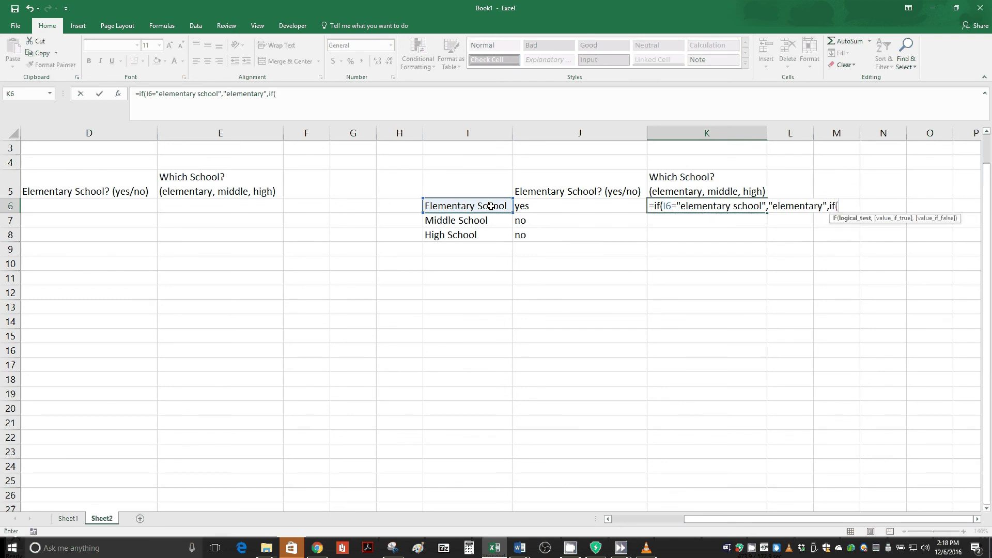
click(491, 206)
text(=)
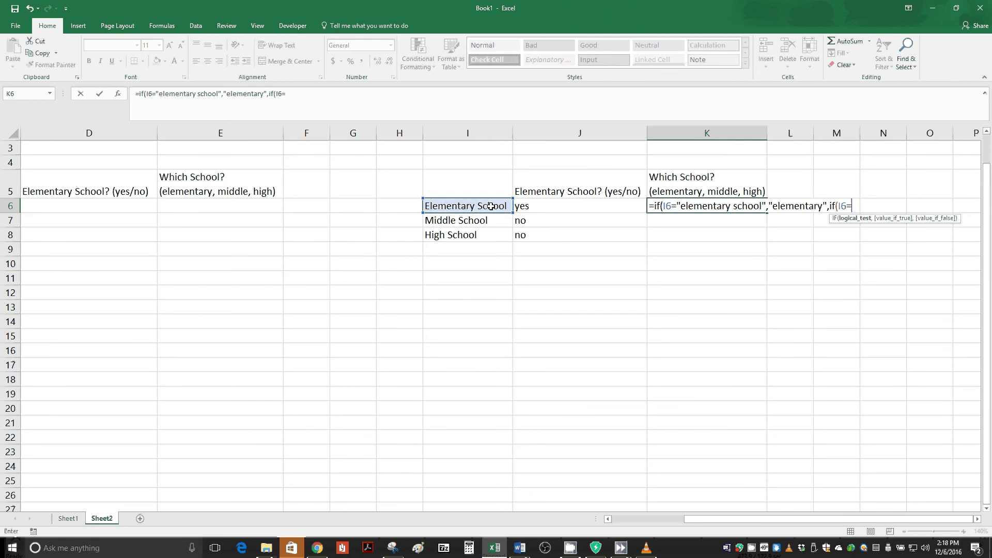
text("middle school")
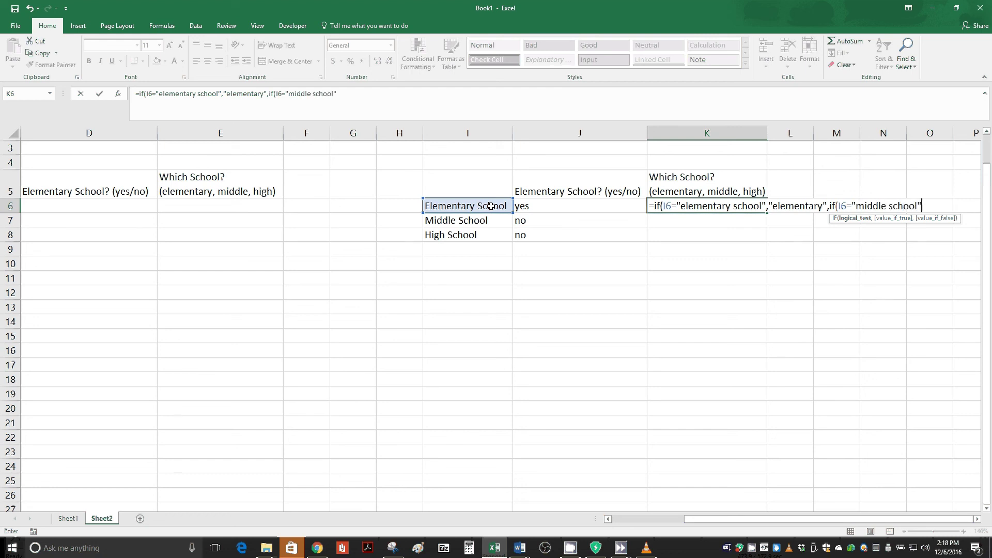
text(,)
text("mi)
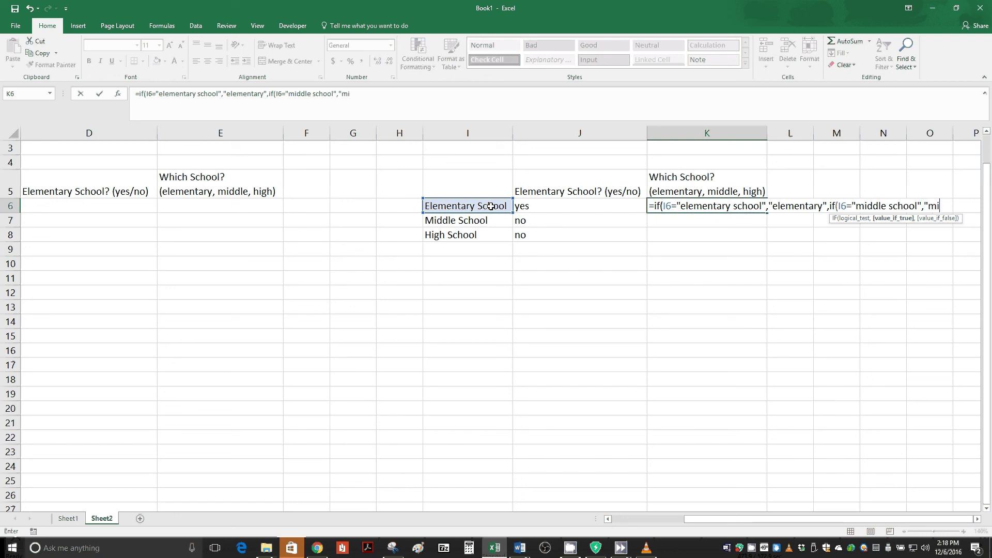
text(ddle",)
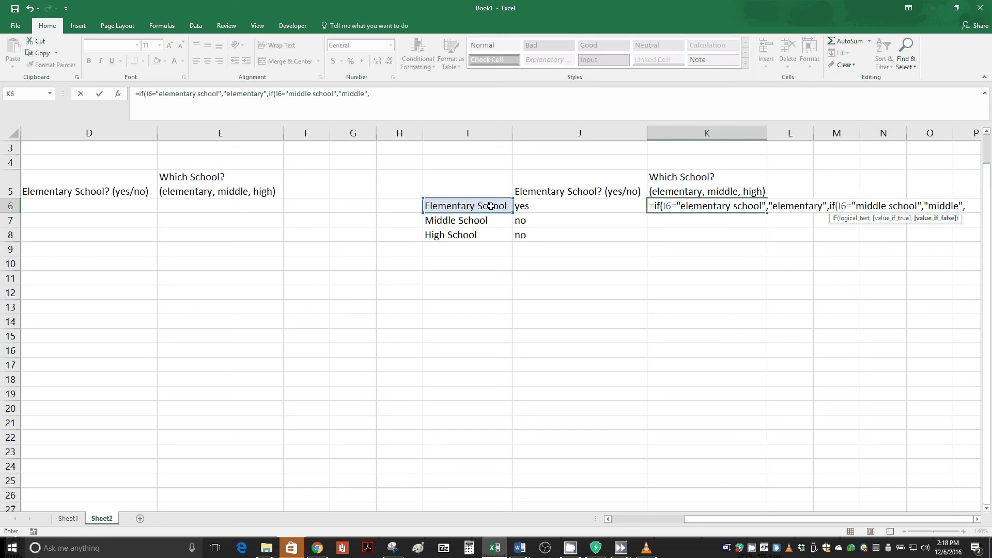
- Complete the K6 formula with a third nested IF returning "high" when I6 equals "high school" and an empty string otherwise
text(if()
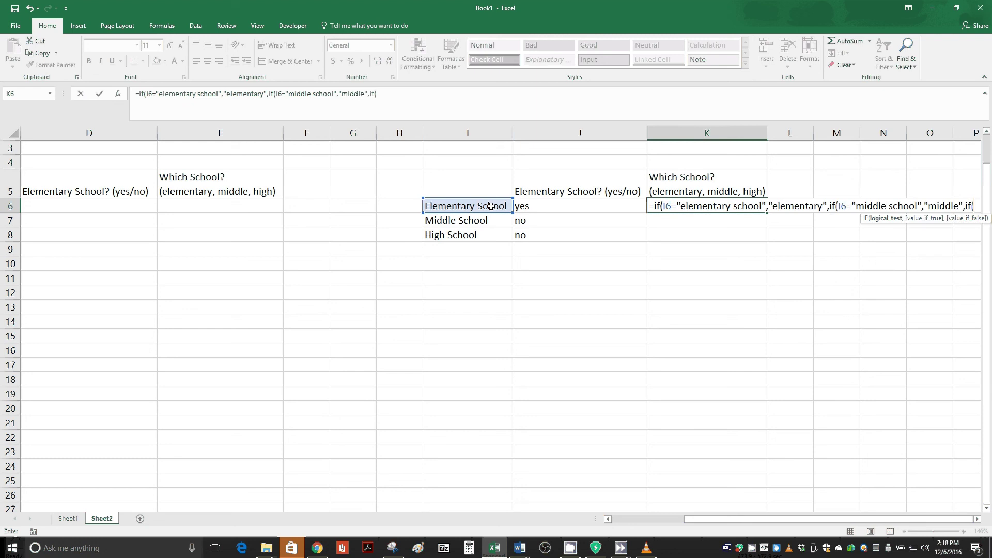
click(490, 206)
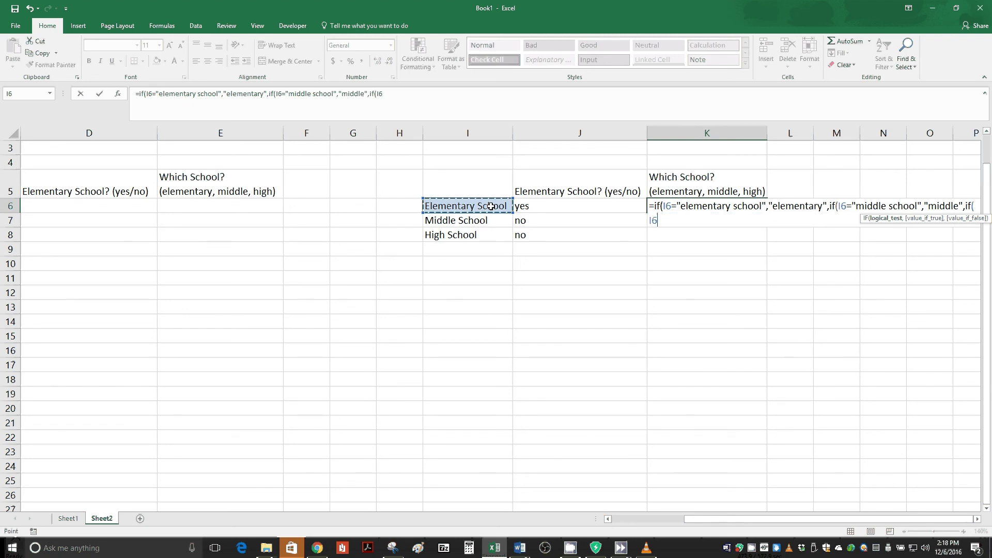
text(=)
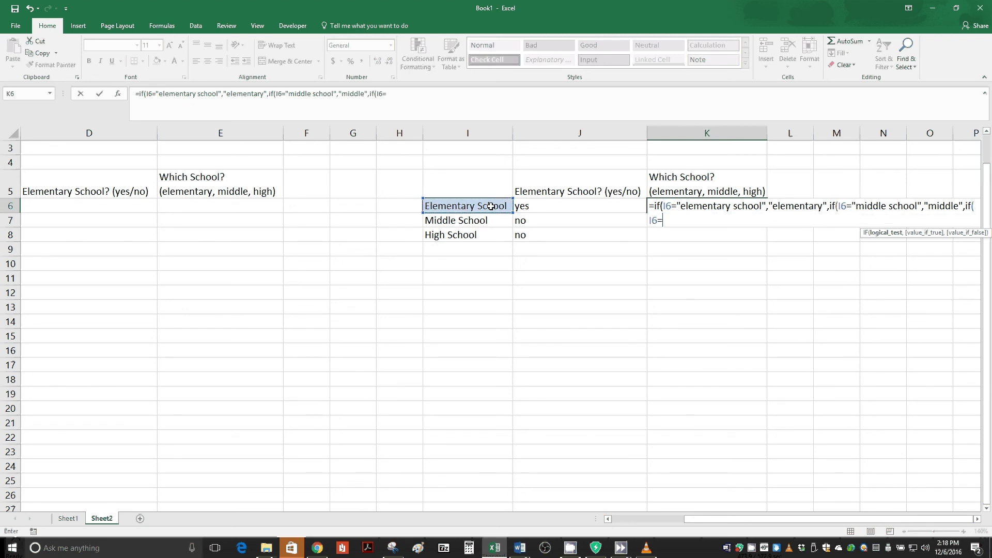
text("iigh school",)
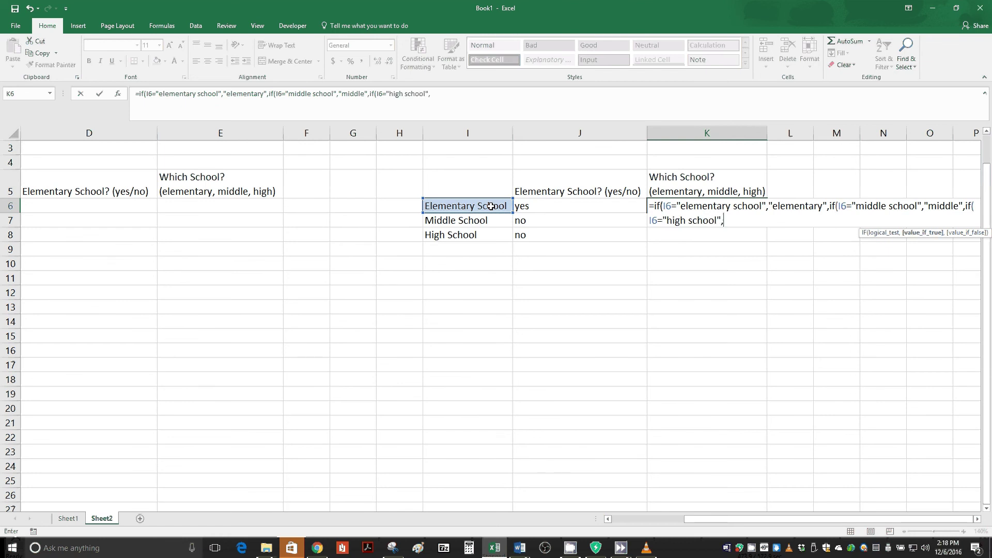
text("high",)
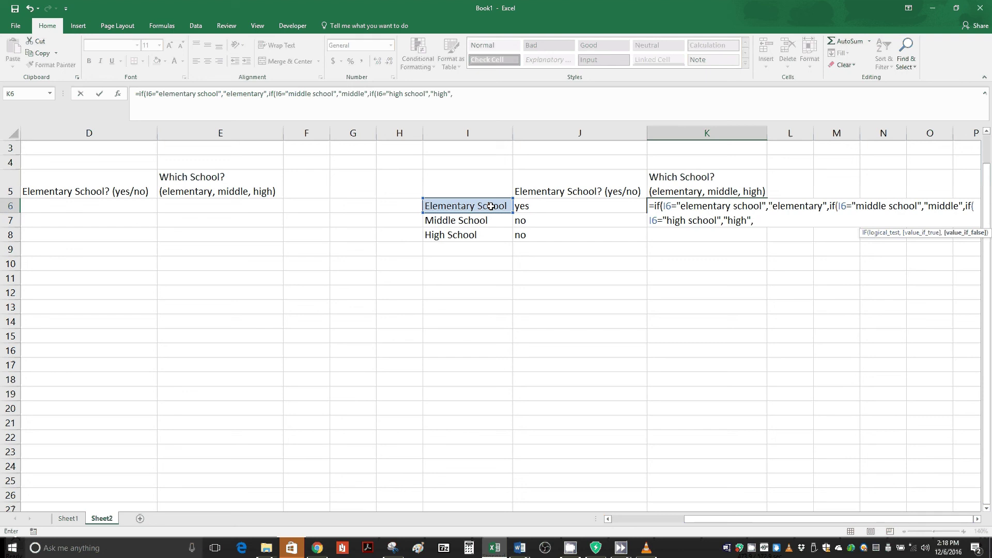
text("")
text())))
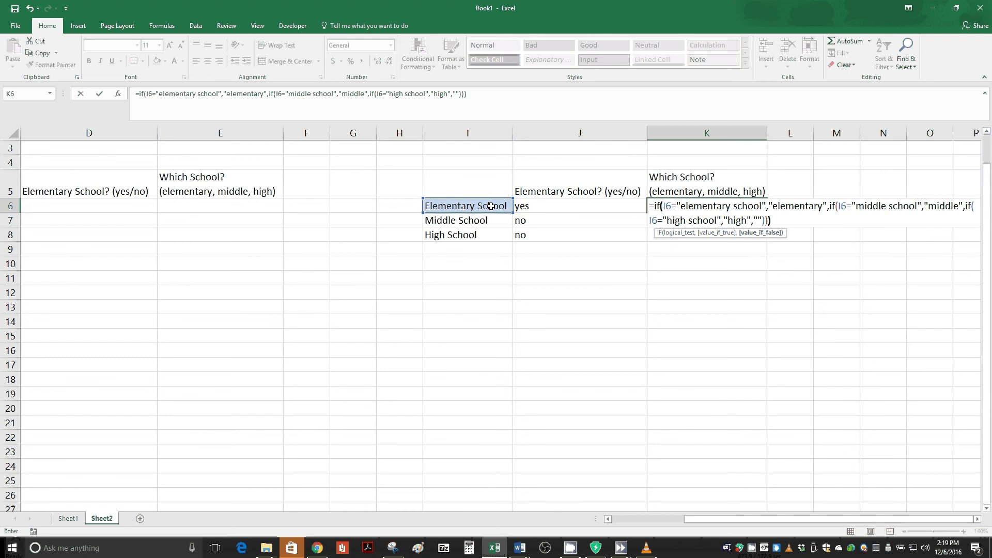
key(Return)
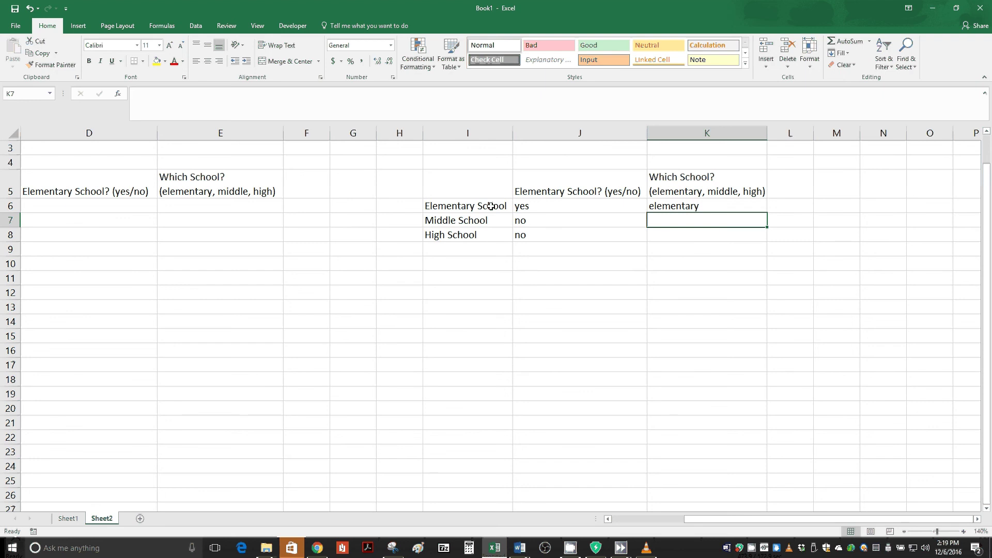
- Fill the K6 formula down through K8 and check the copied formulas in the Middle School and High School rows
click(757, 208)
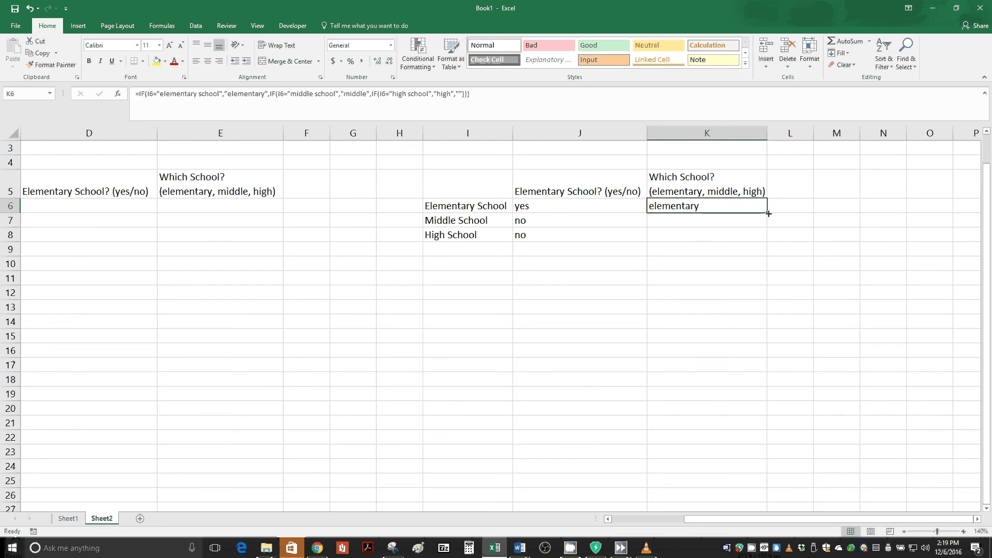
double_click(768, 213)
key(Down)
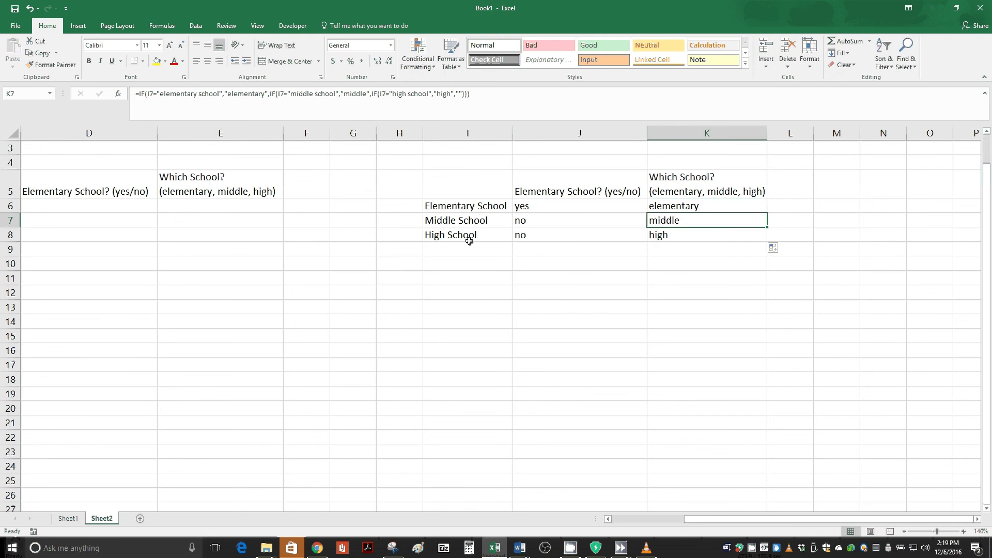
key(Down)
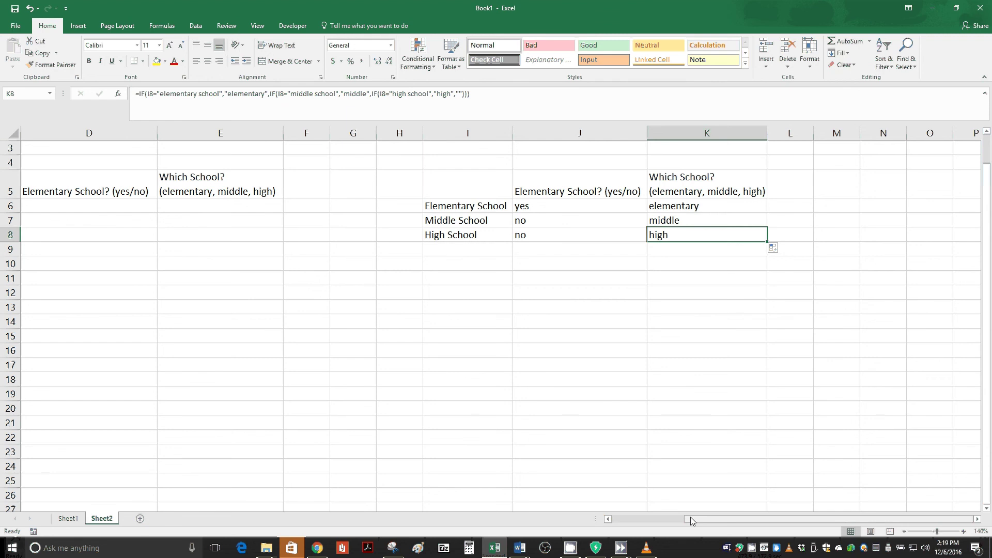
- Begin an IF formula in D6 with ISNUMBER as its logical test
drag(691, 519, 606, 523)
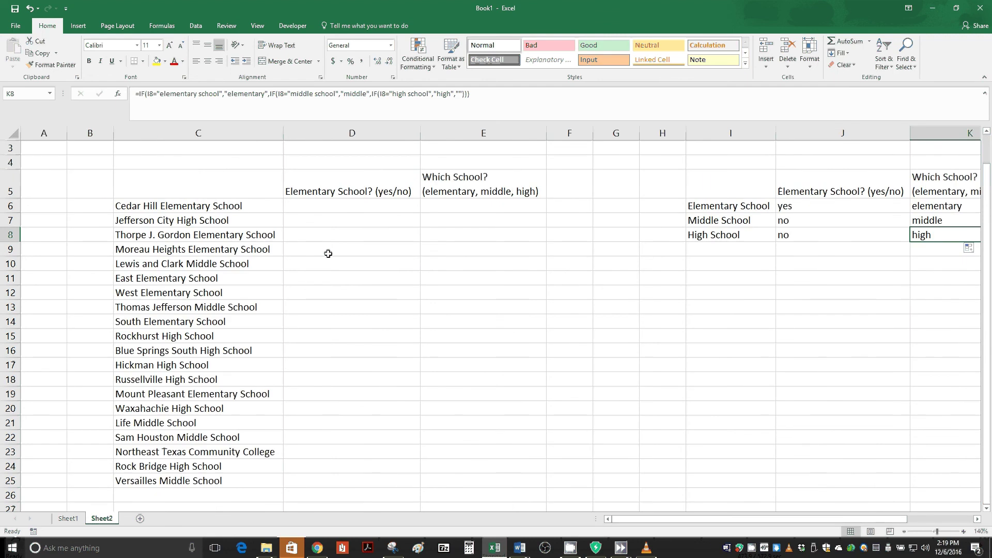
click(321, 207)
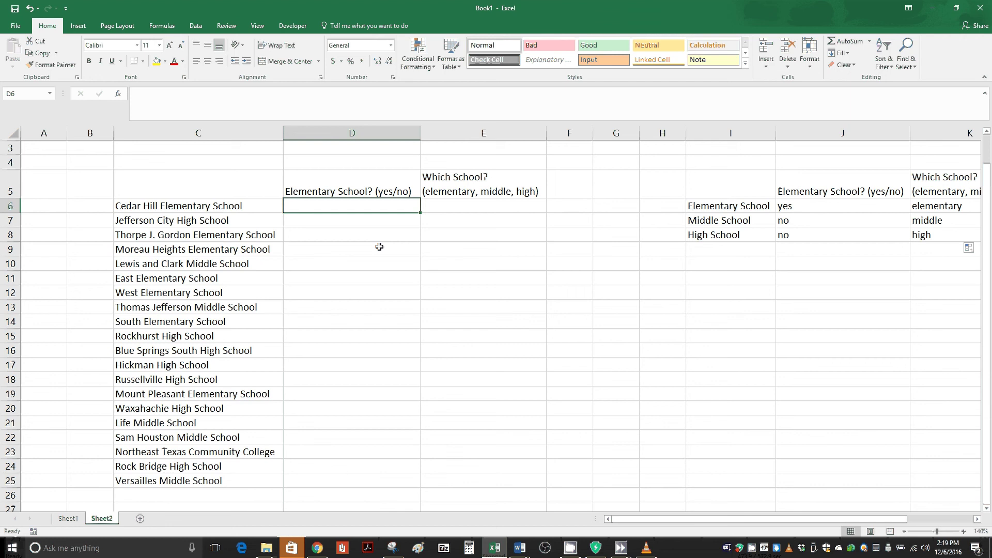
text(=)
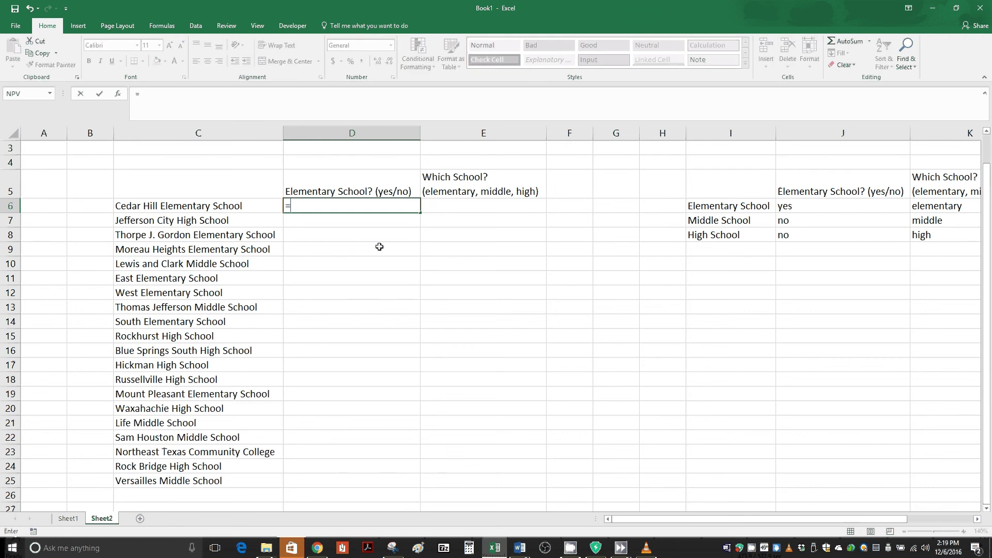
text(i)
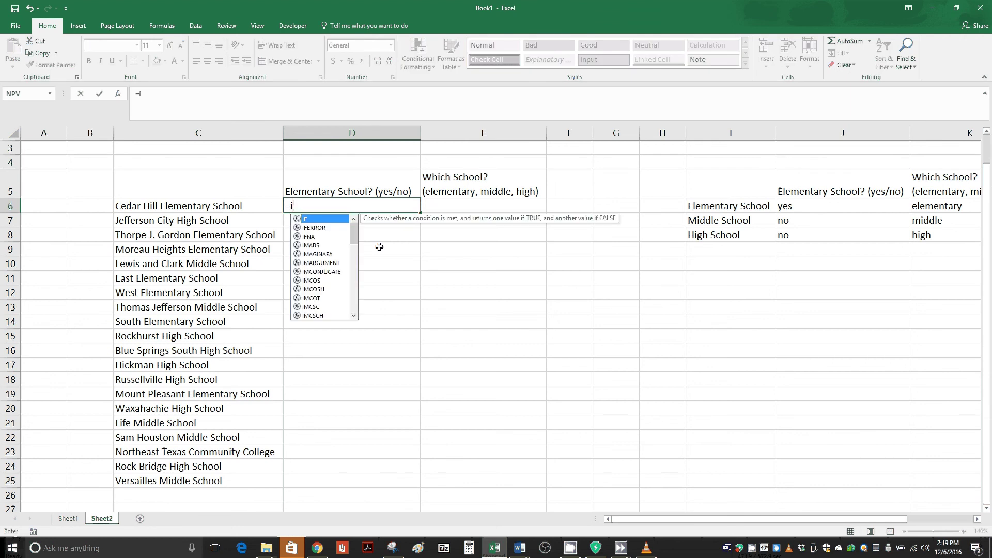
text(f()
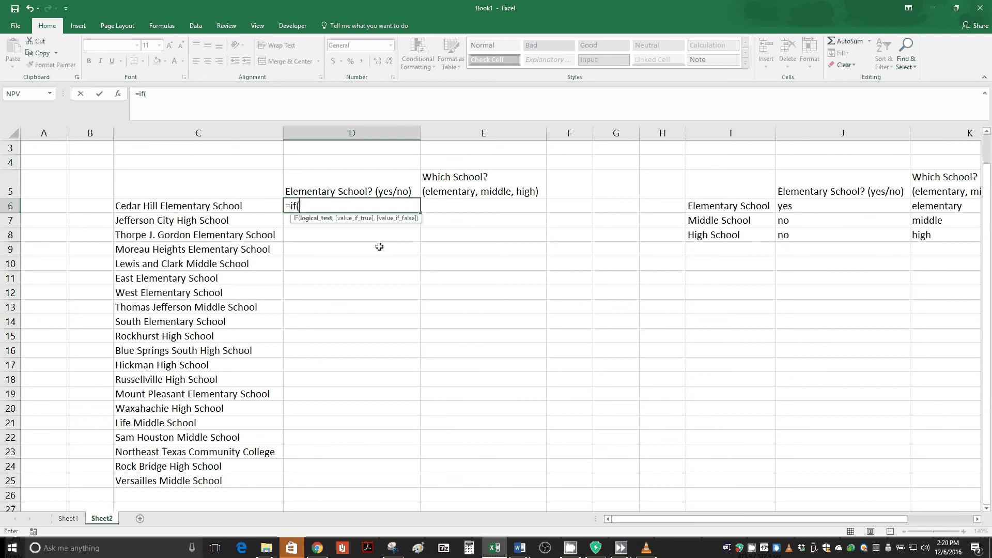
text(isn)
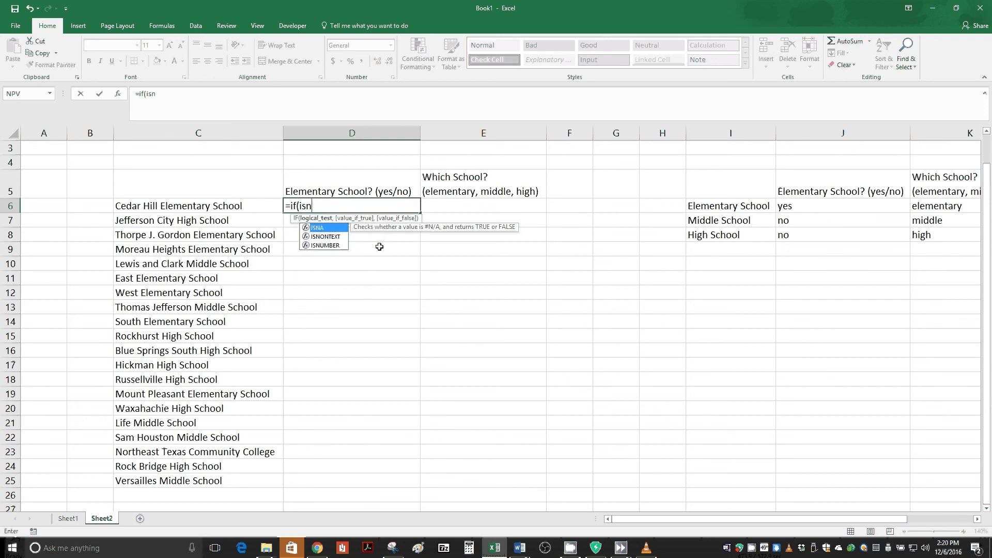
text(u)
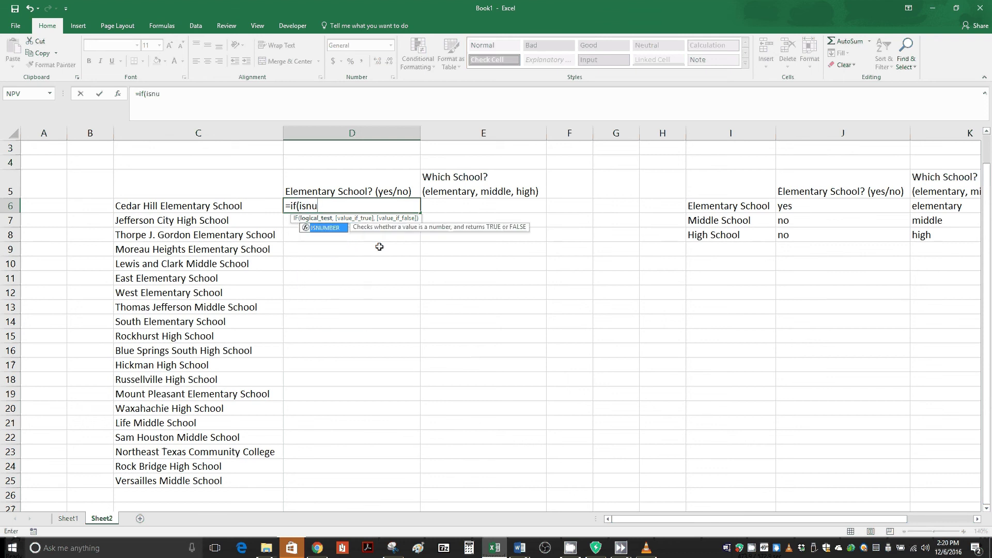
text(mber()
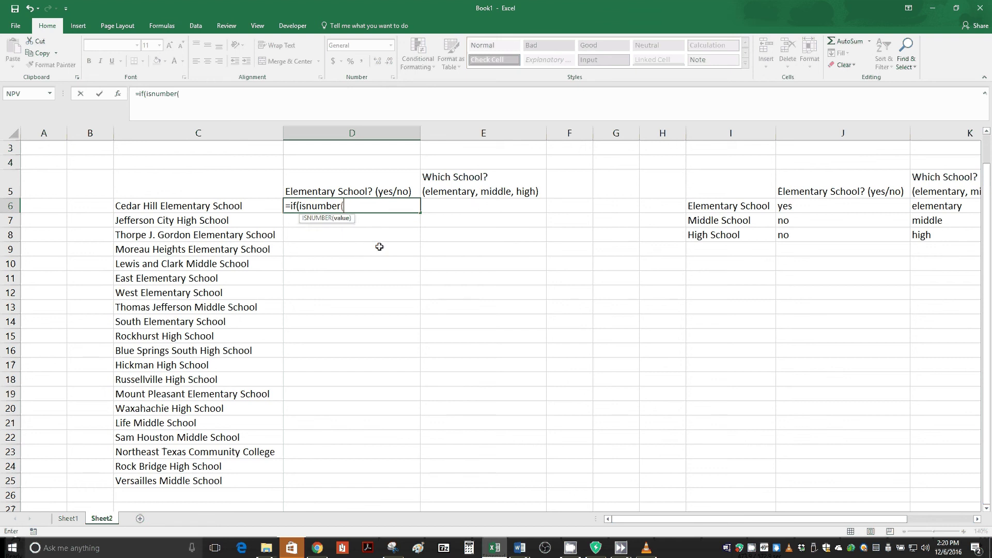
- Nest a SEARCH for "elementary school" within C6 inside the D6 formula's ISNUMBER and close the logical test
text(sea)
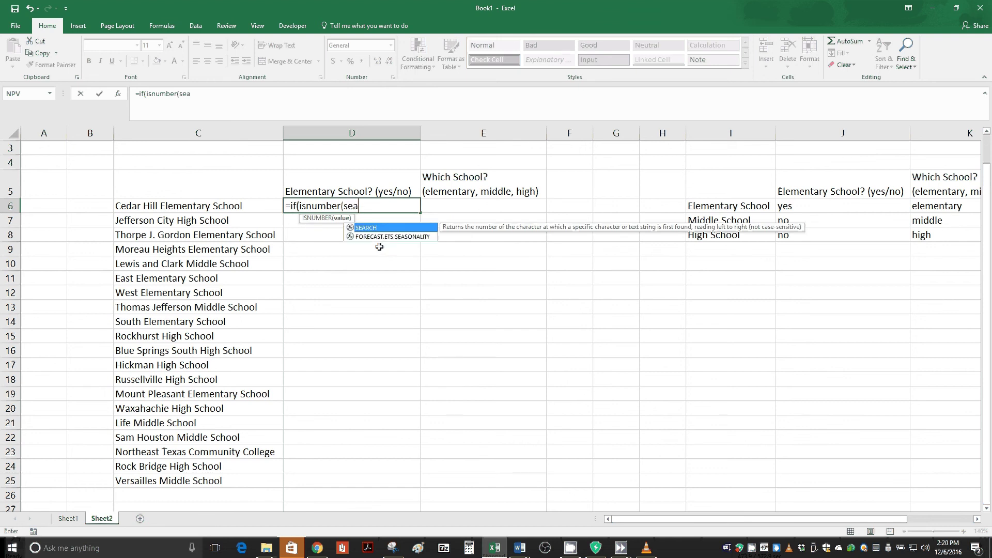
text(rc)
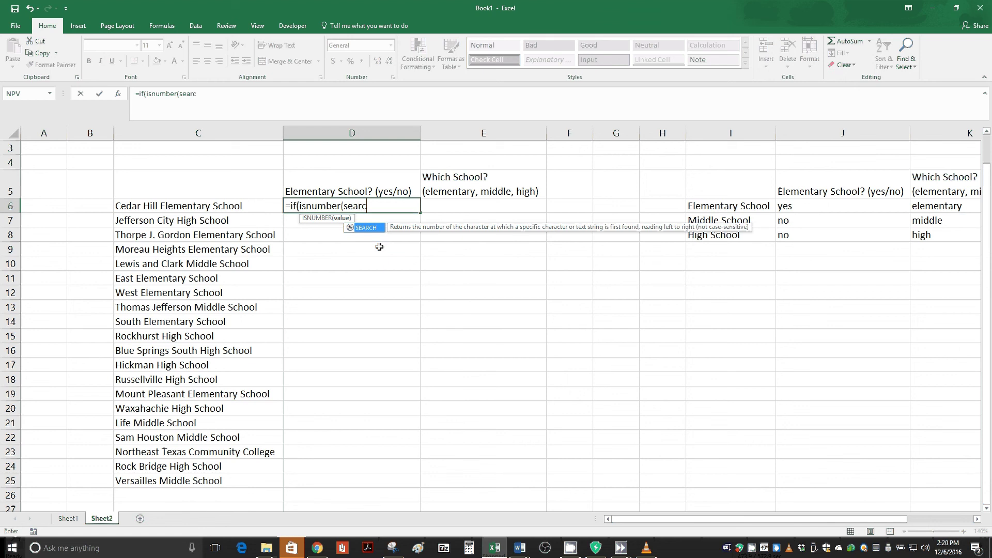
text(h()
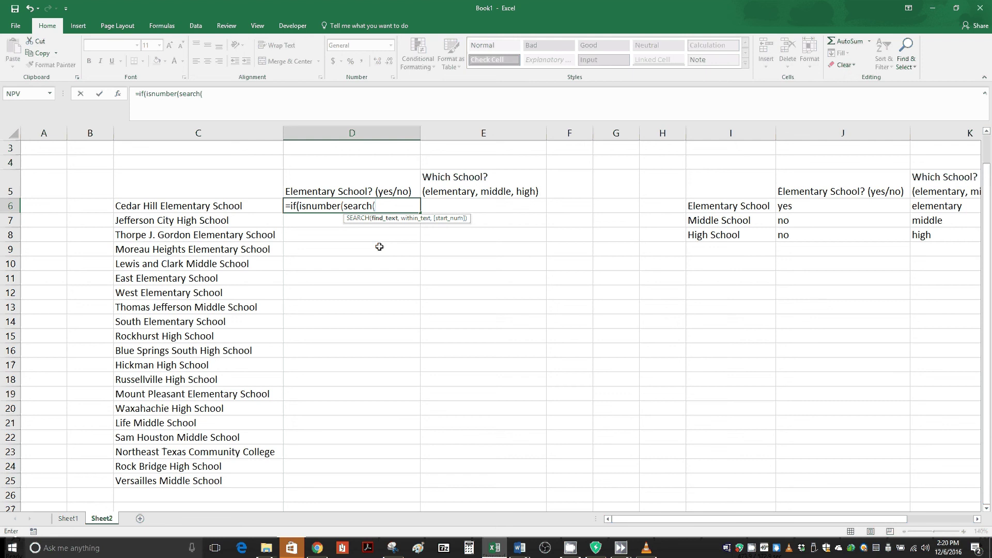
text("elementary school)
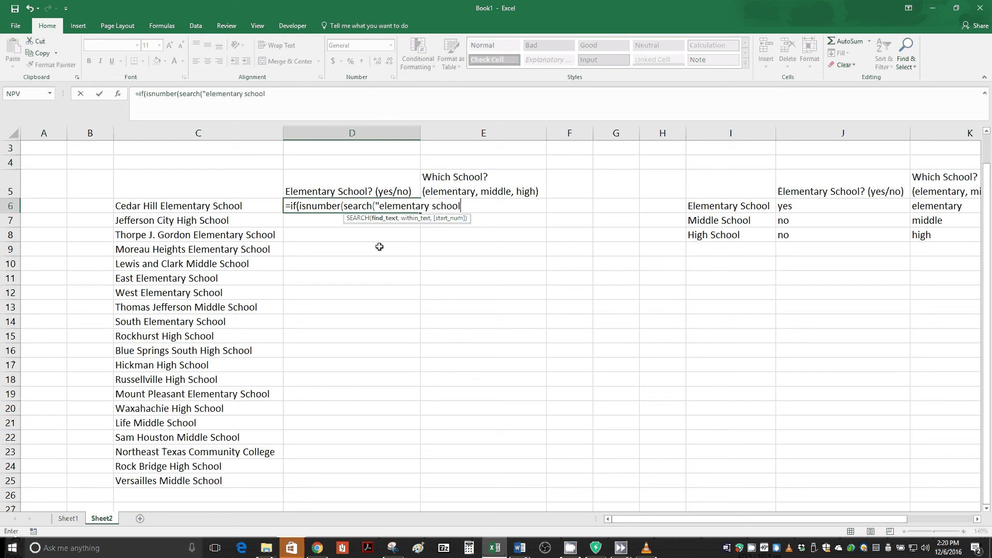
text(",)
click(238, 208)
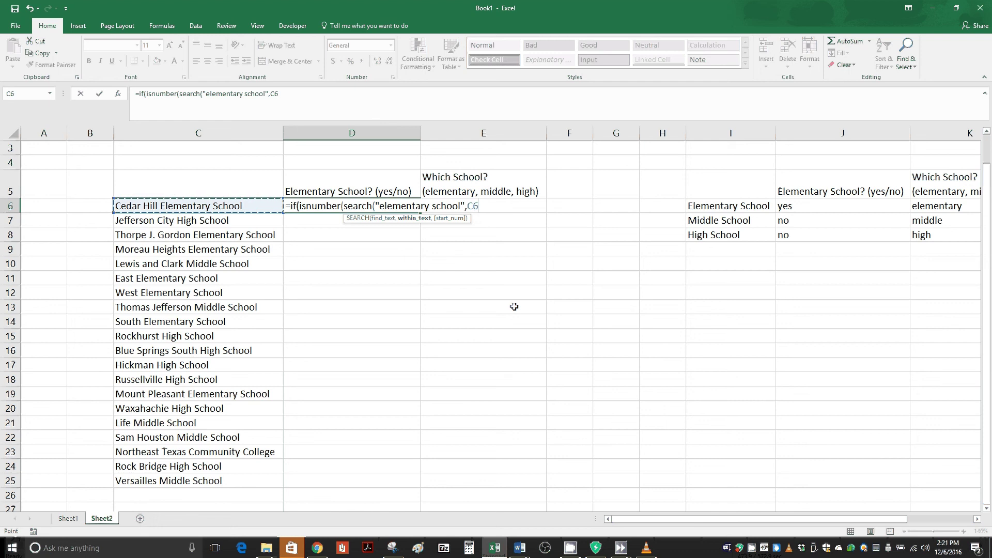
text())
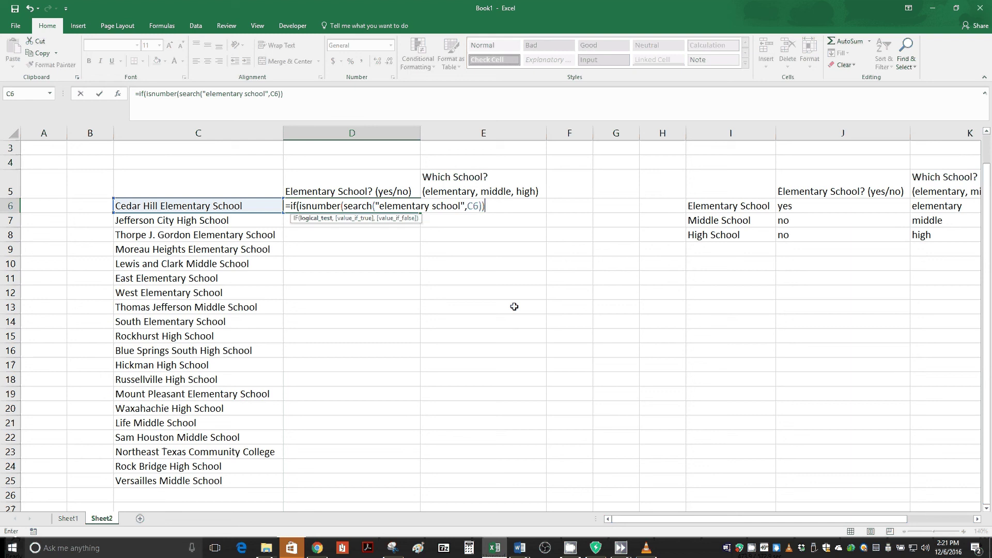
- Finish the D6 IF formula so it returns "yes" when the test is true and "no" otherwise
text(,)
text("yes")
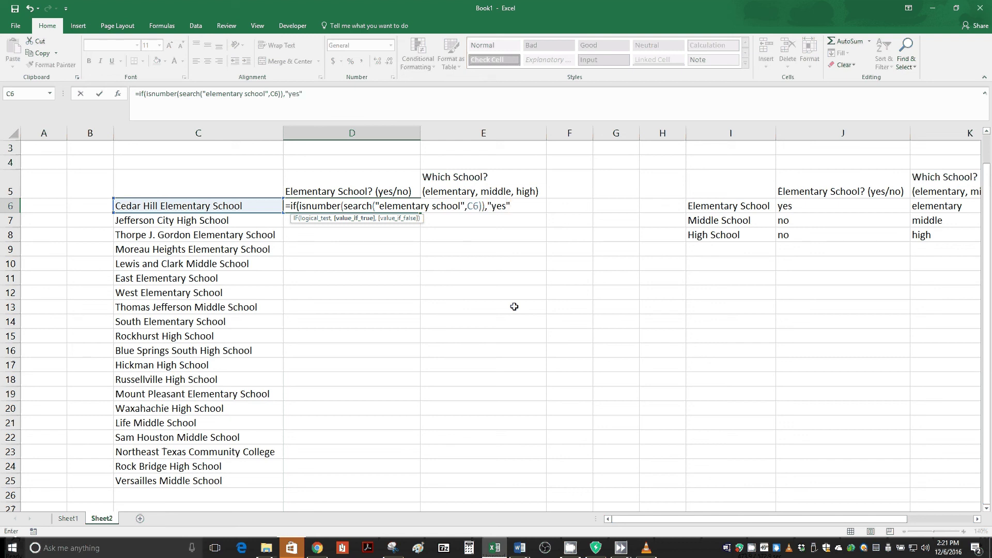
text(,"no")
key(Return)
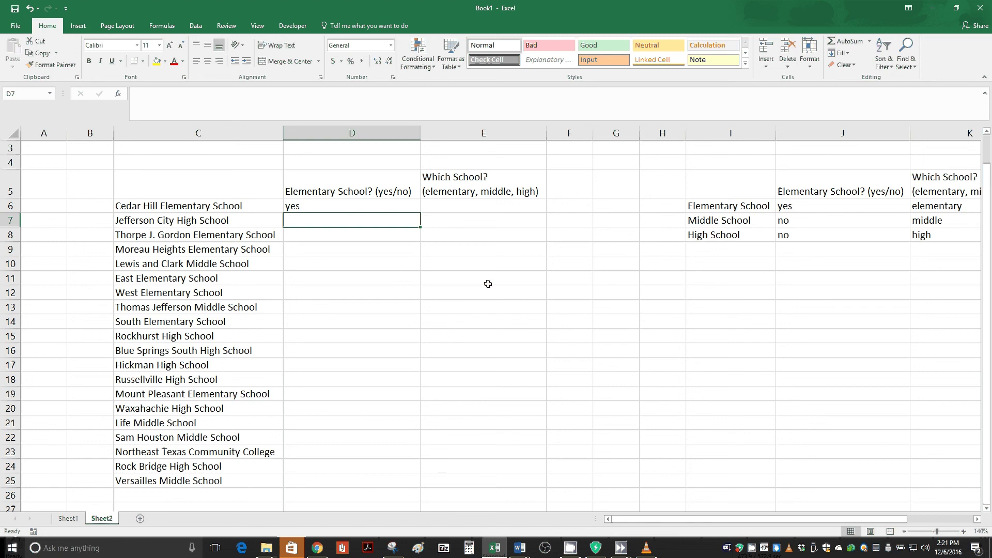
- Review the arguments of the completed IF formula in D6 without changing it
key(Up)
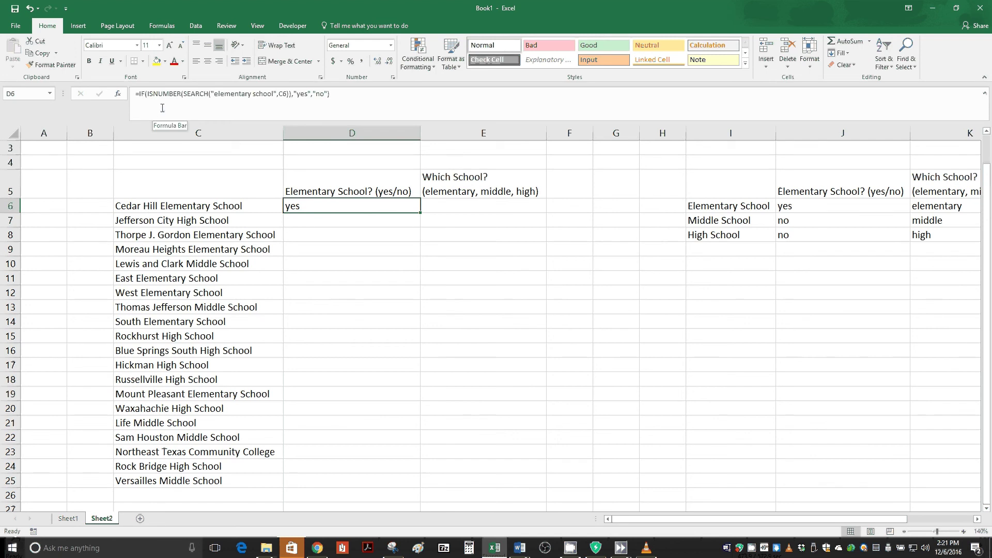
double_click(302, 207)
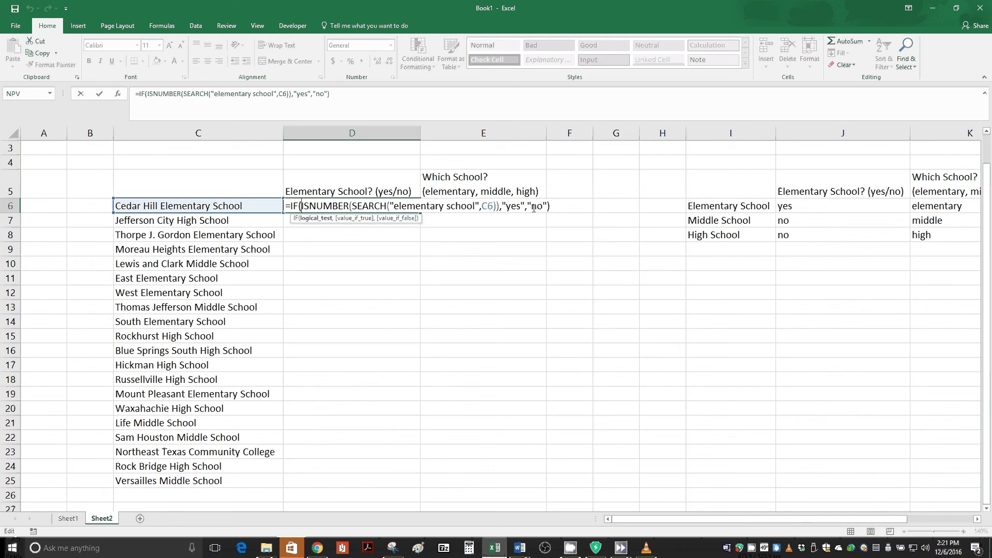
key(Return)
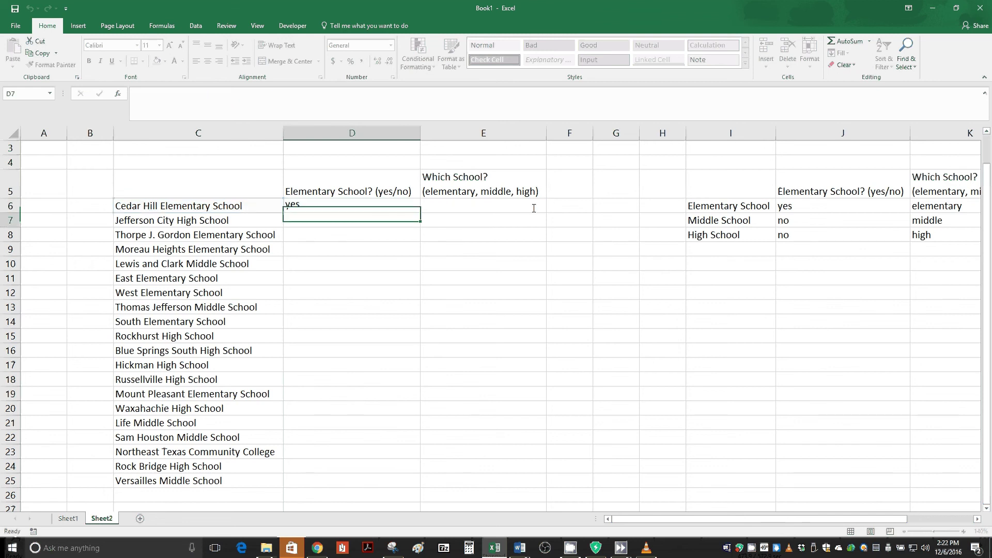
- Fill the D6 yes/no formula down the Elementary School column through D25
click(399, 208)
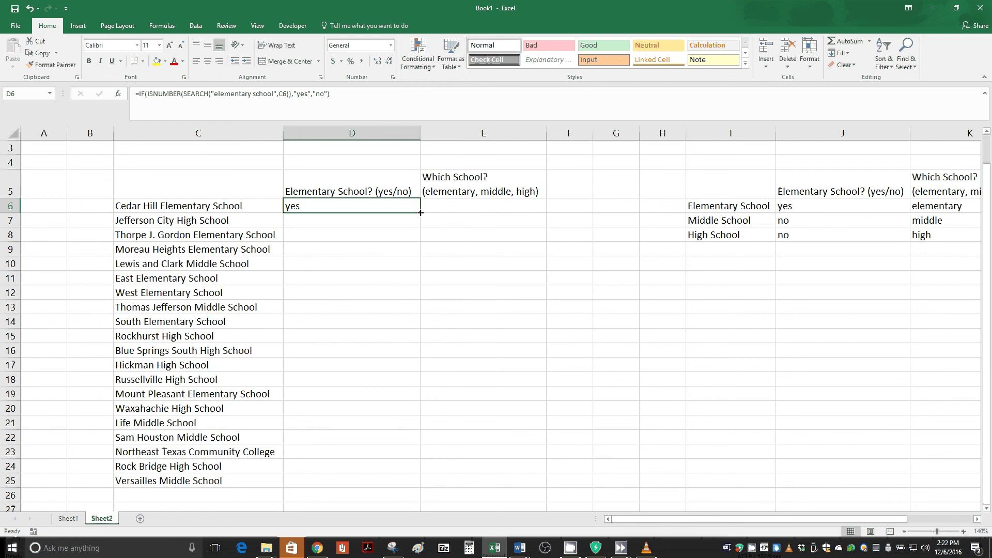
double_click(421, 213)
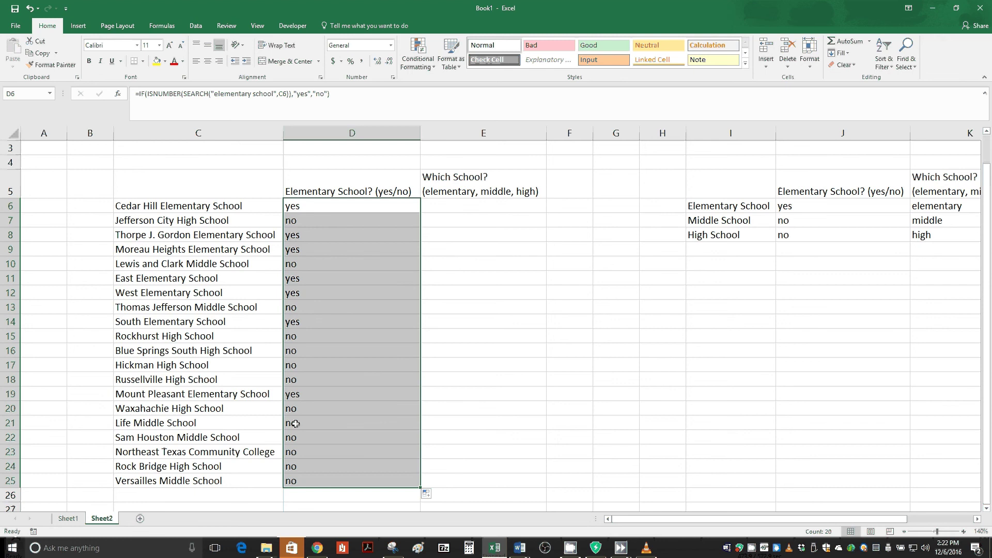
- Begin an IF formula in E6 whose logical test is ISNUMBER around a SEARCH for "elementary school" within C6
click(448, 208)
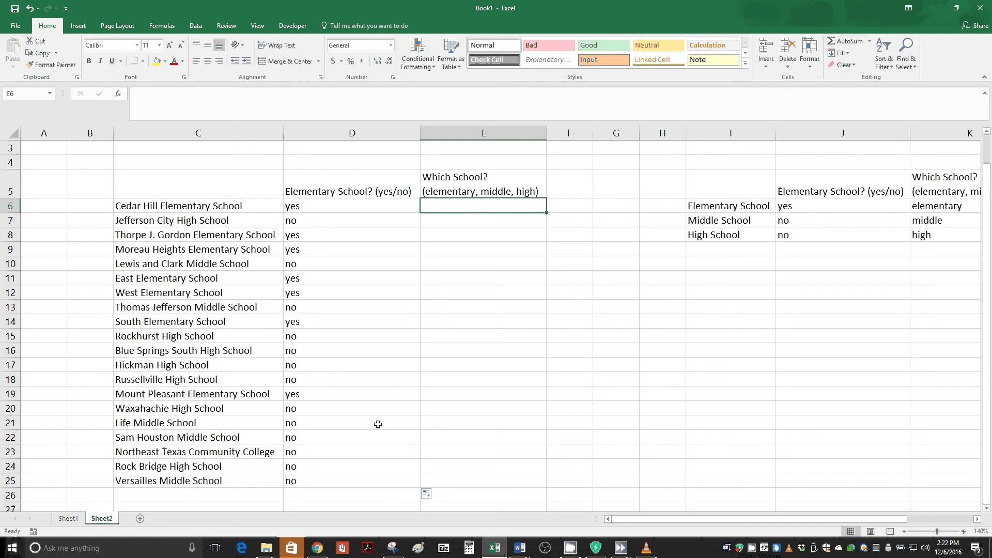
text(=)
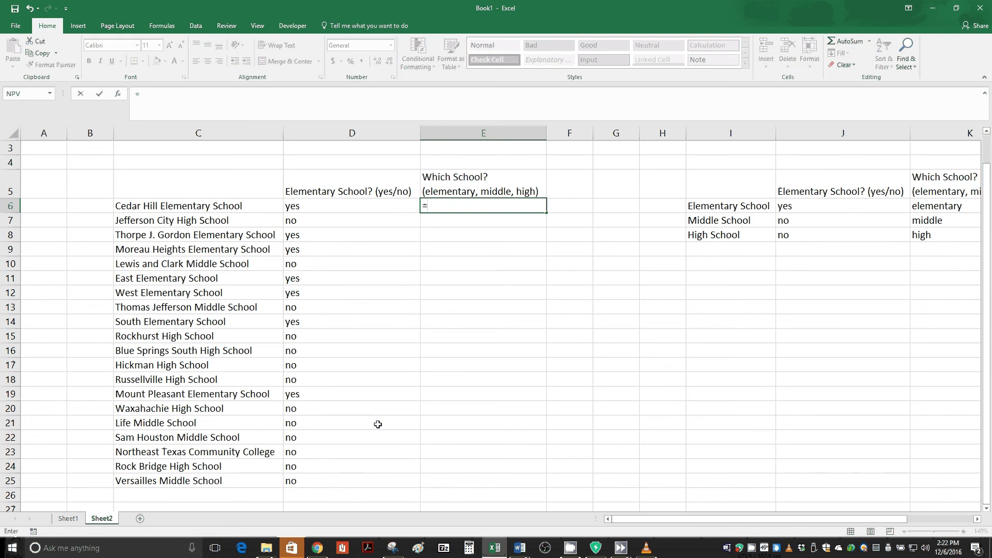
text(if)
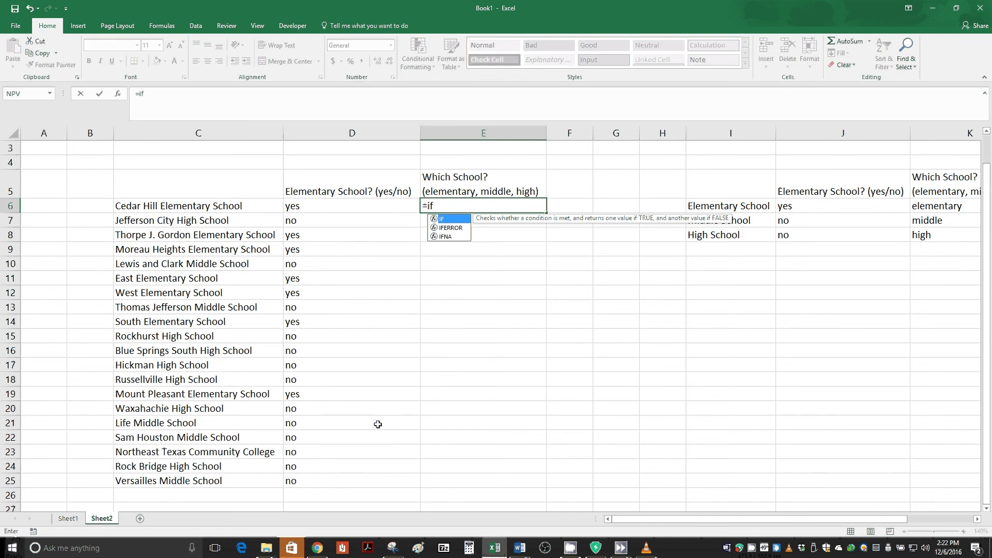
text((i)
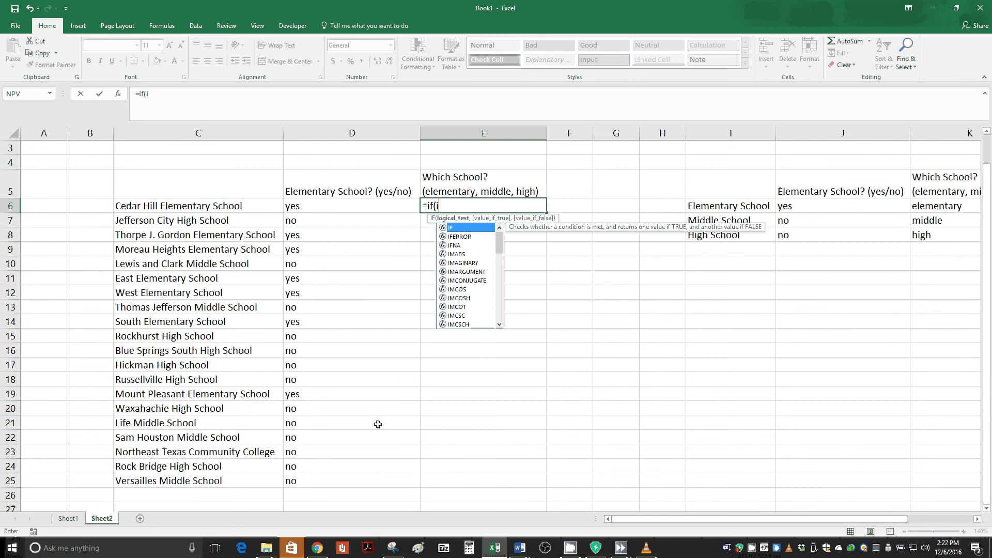
text(snumber(se)
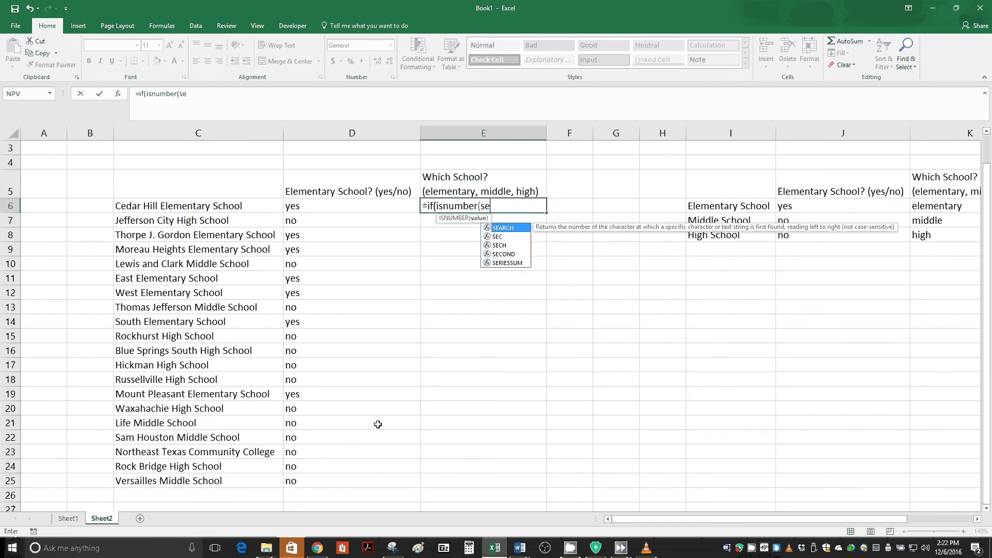
text(arch)
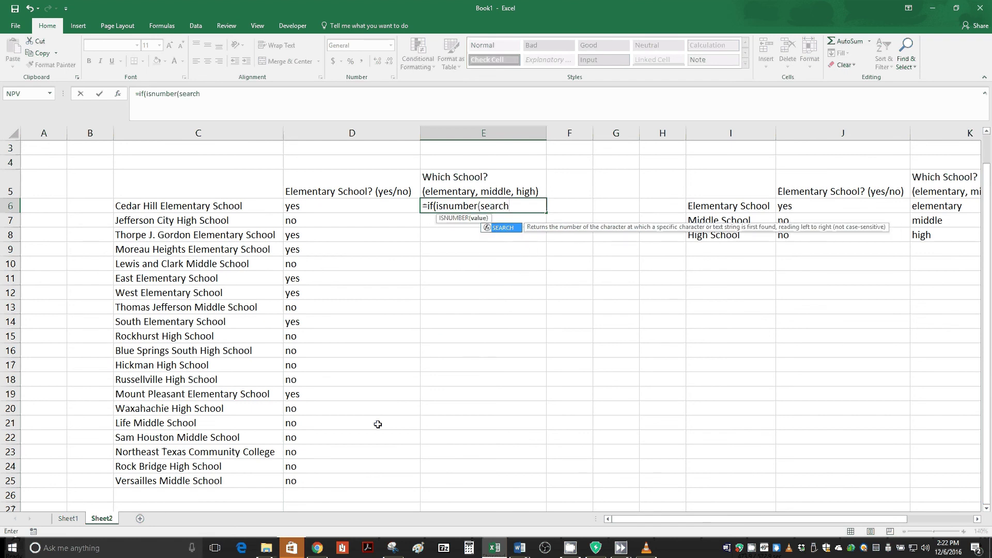
text((")
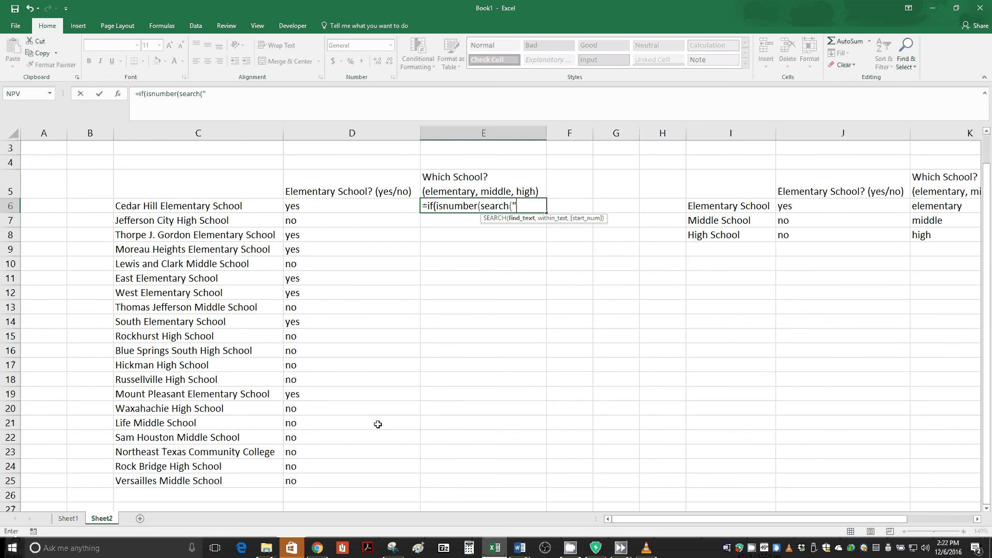
text(elementa)
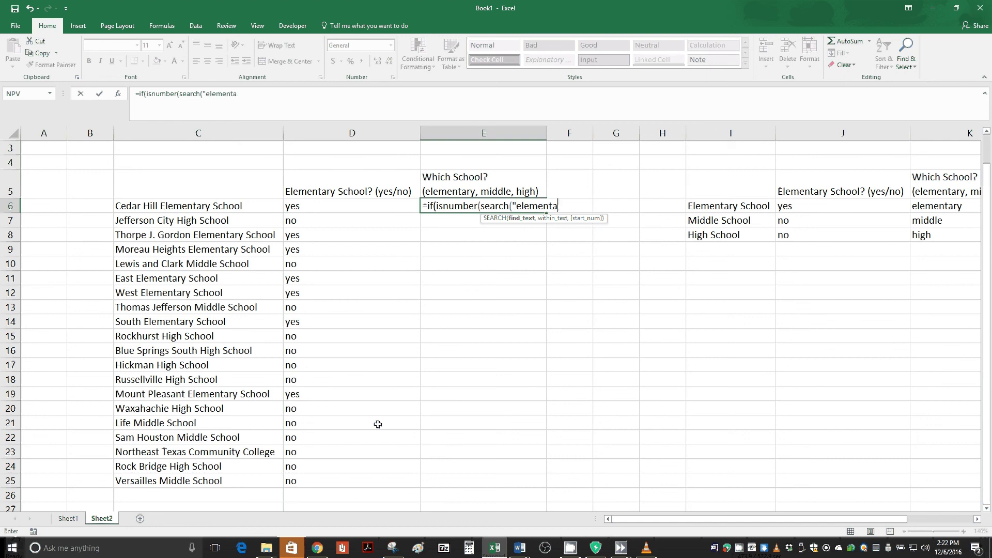
text(ry school",)
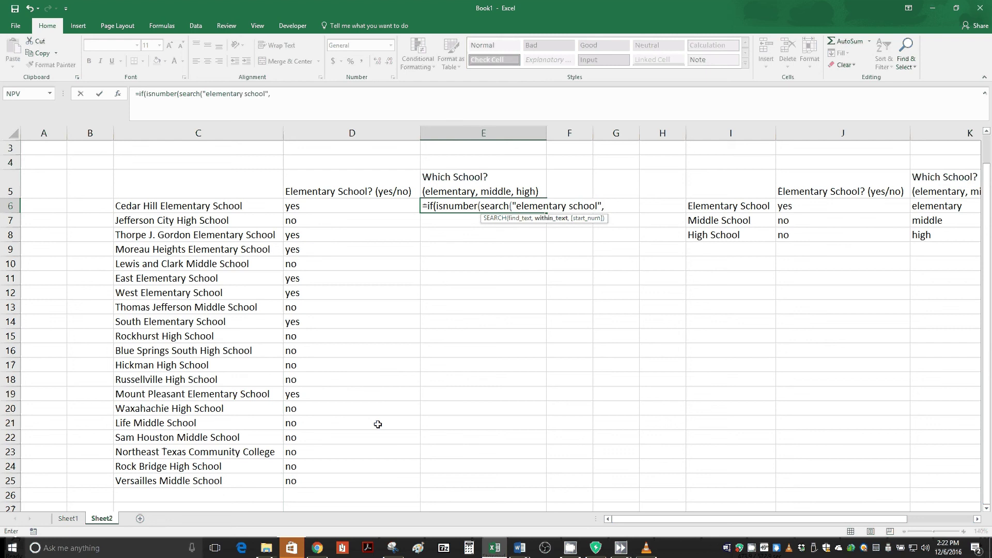
click(187, 205)
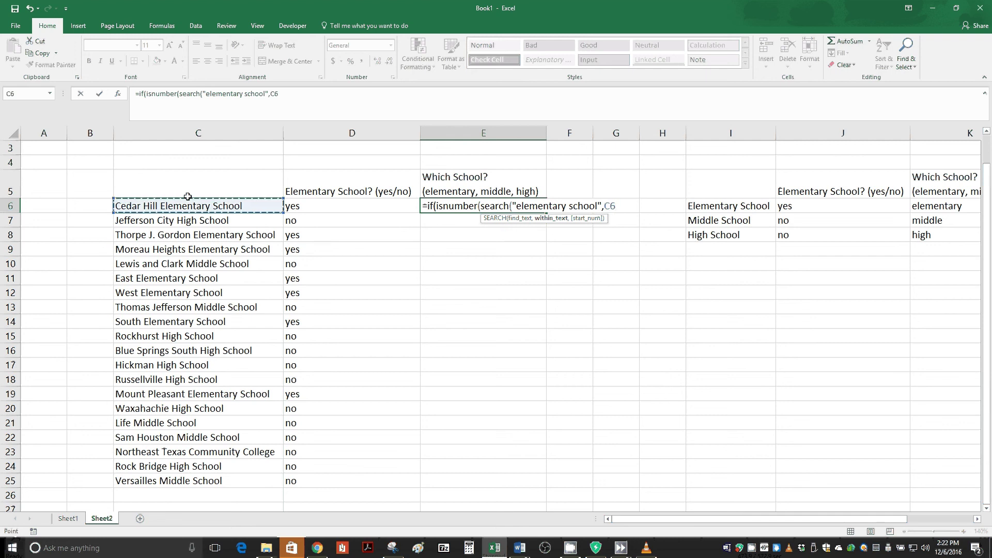
text()))
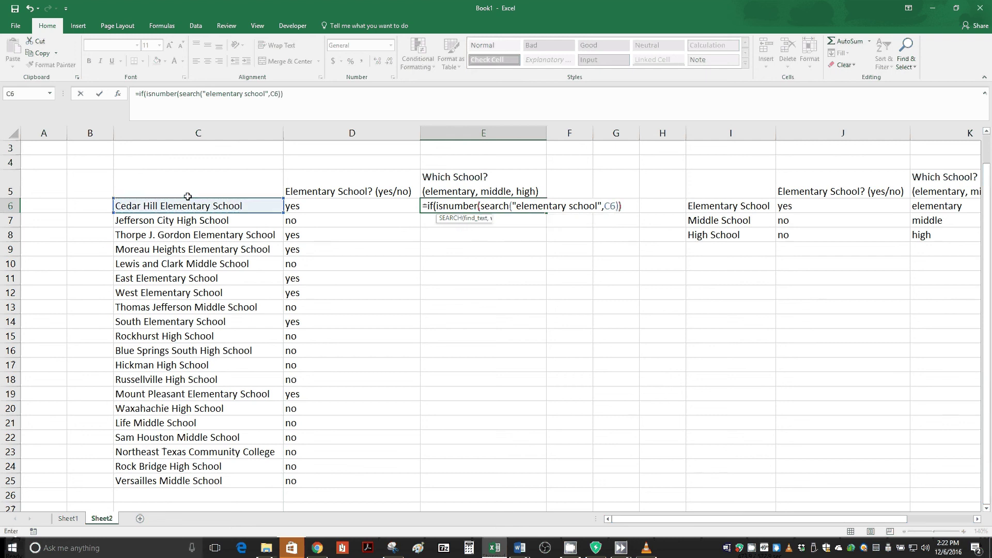
- Make the E6 formula return "elementary school" when the test is true, leaving it open for the value-if-false argument
text(,)
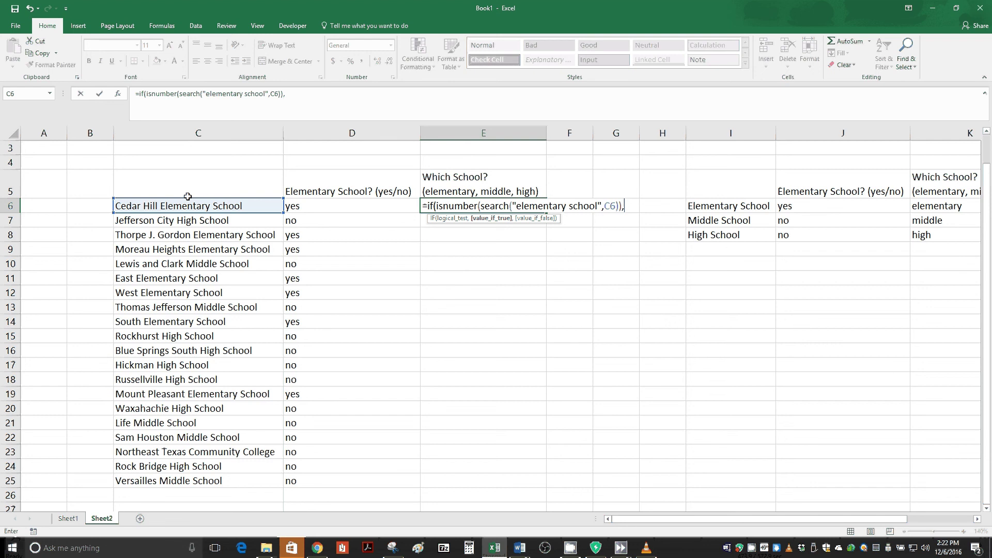
text("elementary sch)
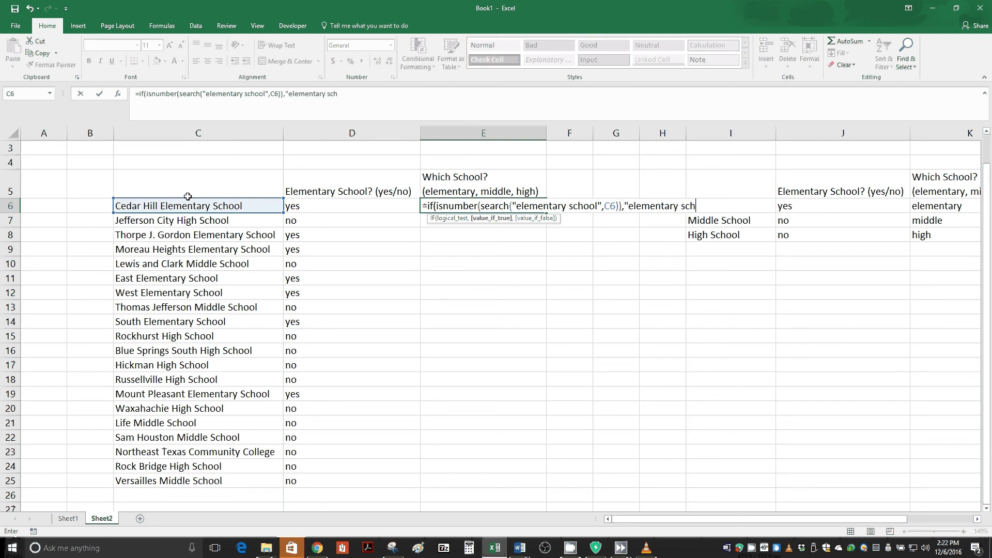
text(ool",)
- Copy the E6 formula's IF section without the equals sign and paste it as the value-if-false argument
drag(362, 98, 138, 95)
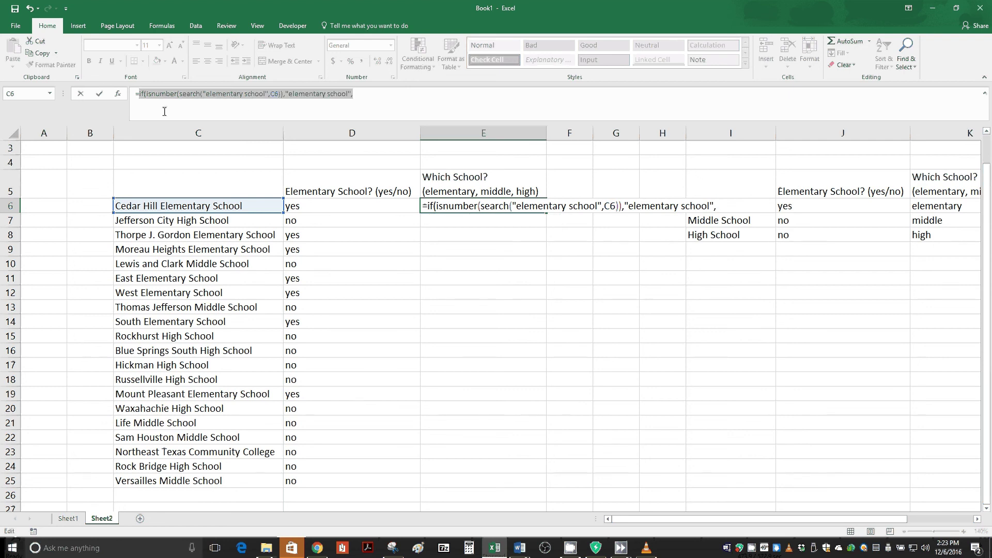
key(ctrl+c)
click(400, 99)
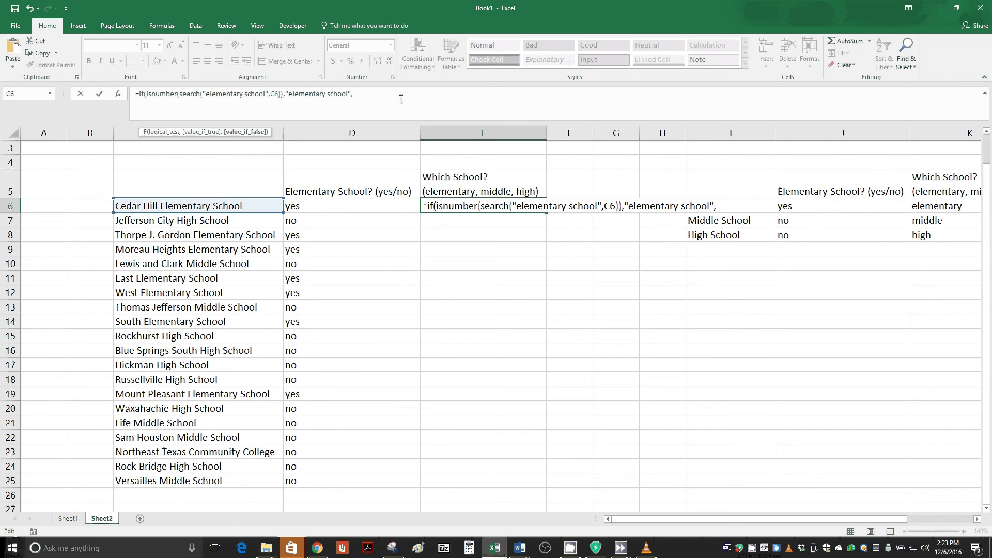
key(ctrl+v)
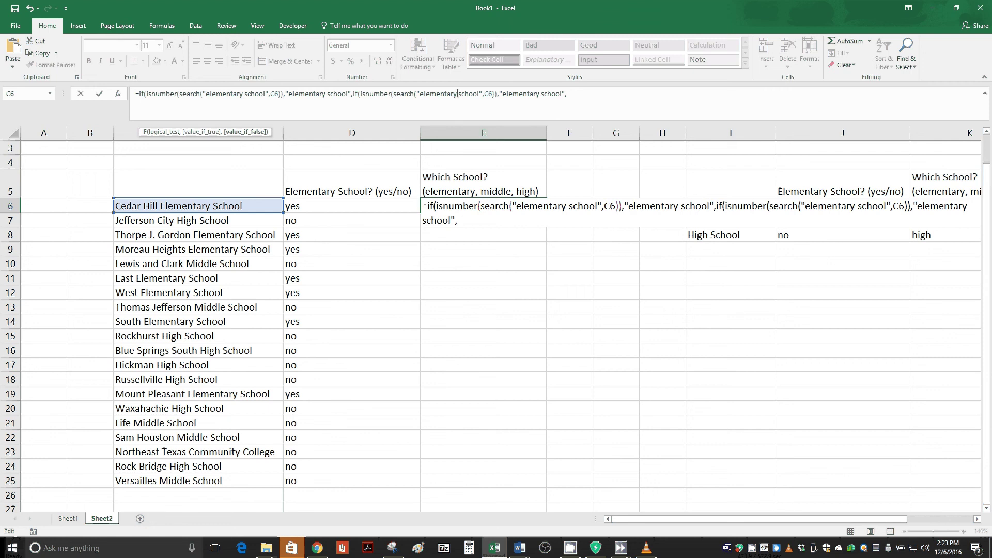
- Change the search text in the second IF of the E6 formula to "middle school"
click(476, 93)
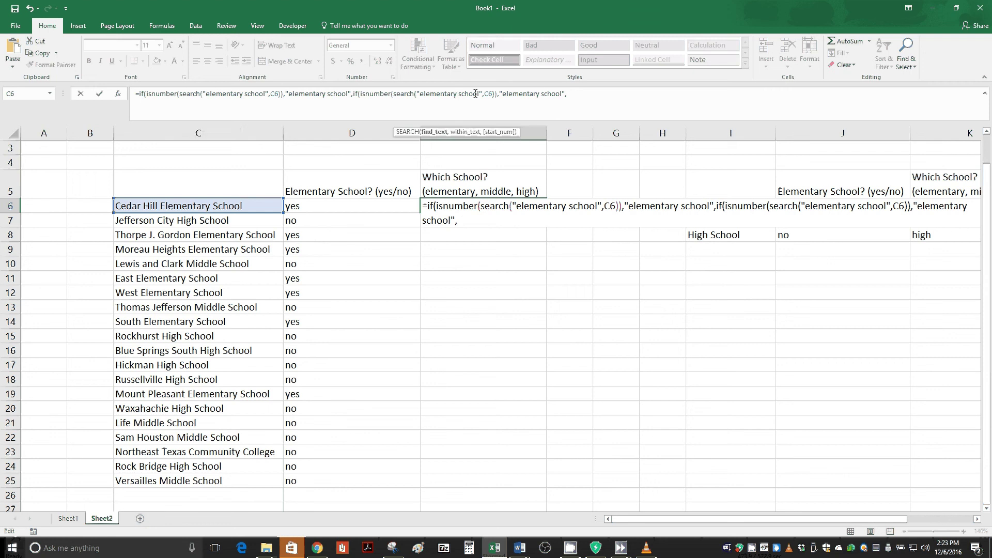
key(BackSpace)
key(BackSpace)
key(BackSpace)
key(BackSpace)
key(BackSpace)
key(BackSpace)
key(BackSpace)
key(BackSpace)
key(BackSpace)
key(BackSpace)
text(mi)
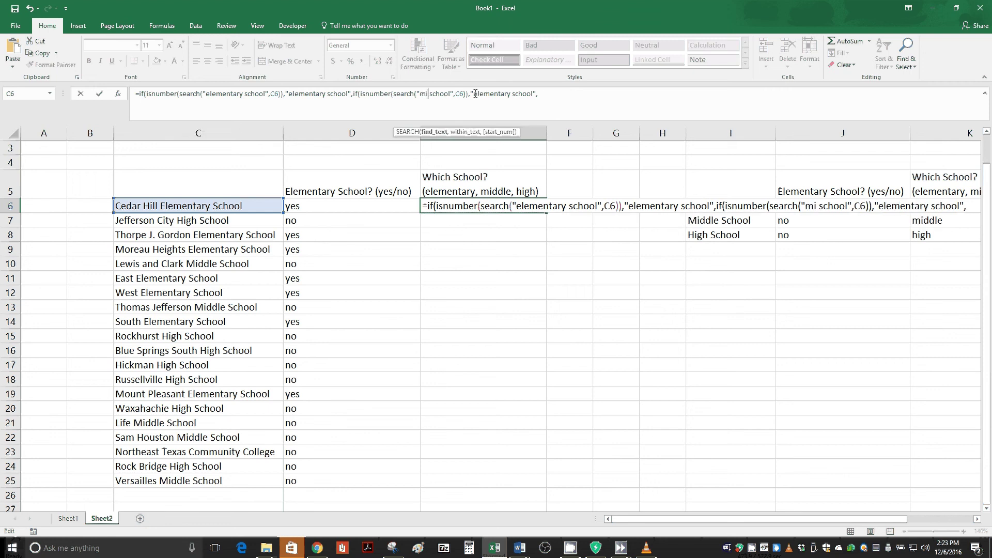
text(ddle)
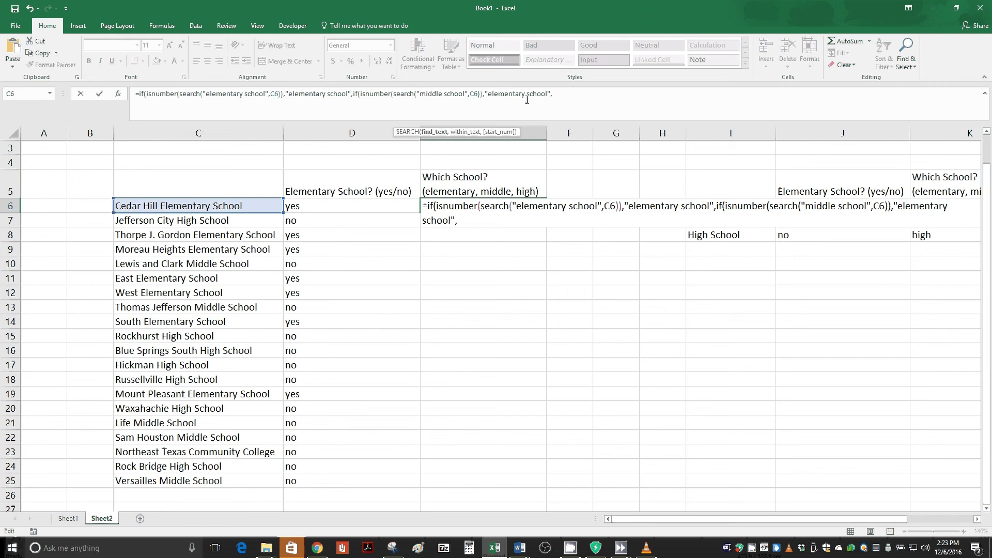
- Change the value-if-true text of the second IF in the E6 formula to "middle school"
click(525, 96)
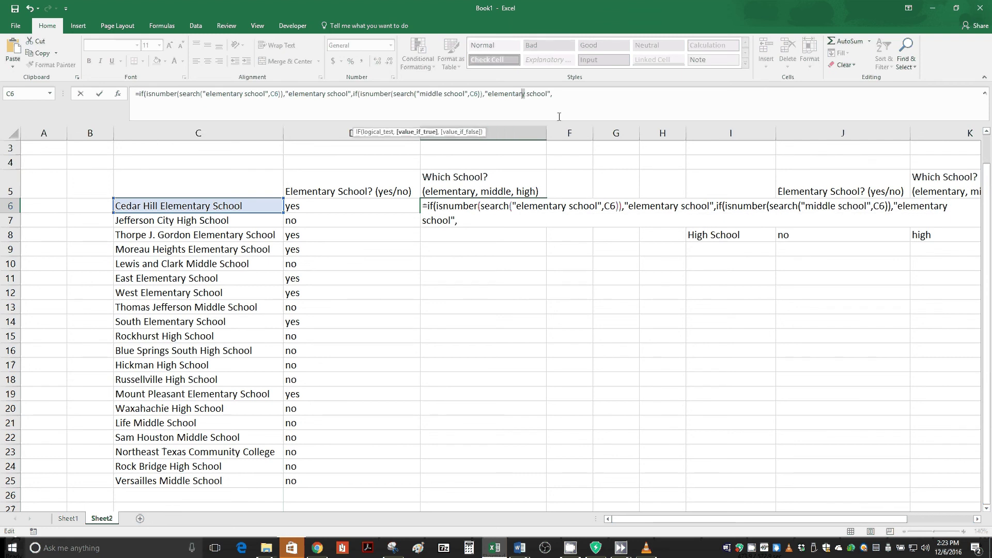
key(BackSpace)
key(BackSpace)
key(BackSpace)
key(BackSpace)
key(BackSpace)
key(BackSpace)
key(BackSpace)
key(BackSpace)
key(BackSpace)
key(BackSpace)
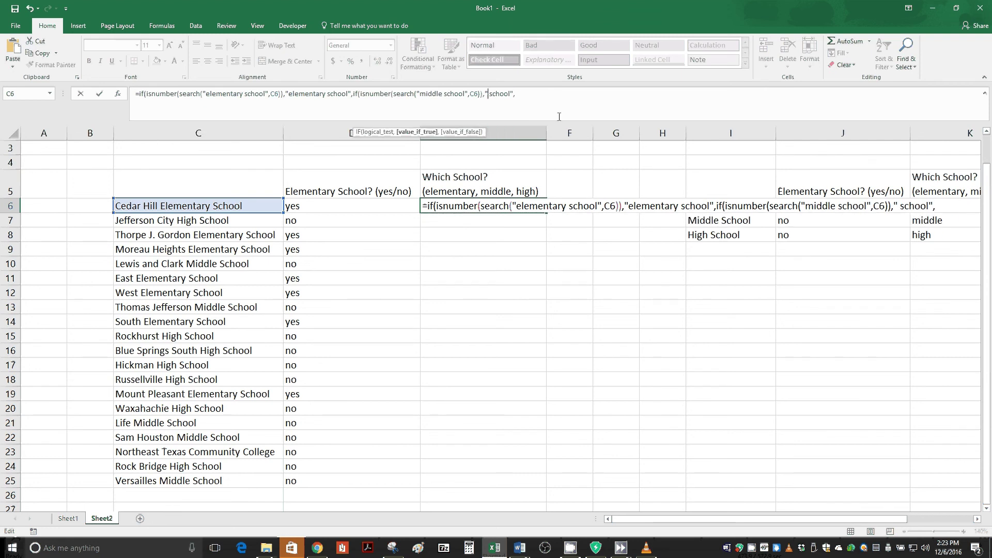
text(middle)
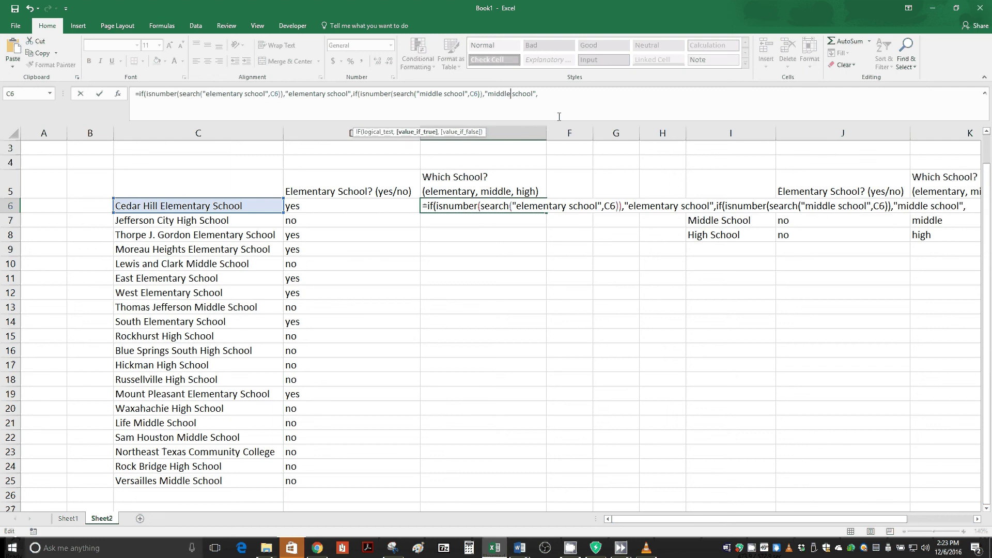
- Paste the copied IF section as a third nested IF in E6 and change its search text to "high school"
click(547, 102)
key(ctrl+v)
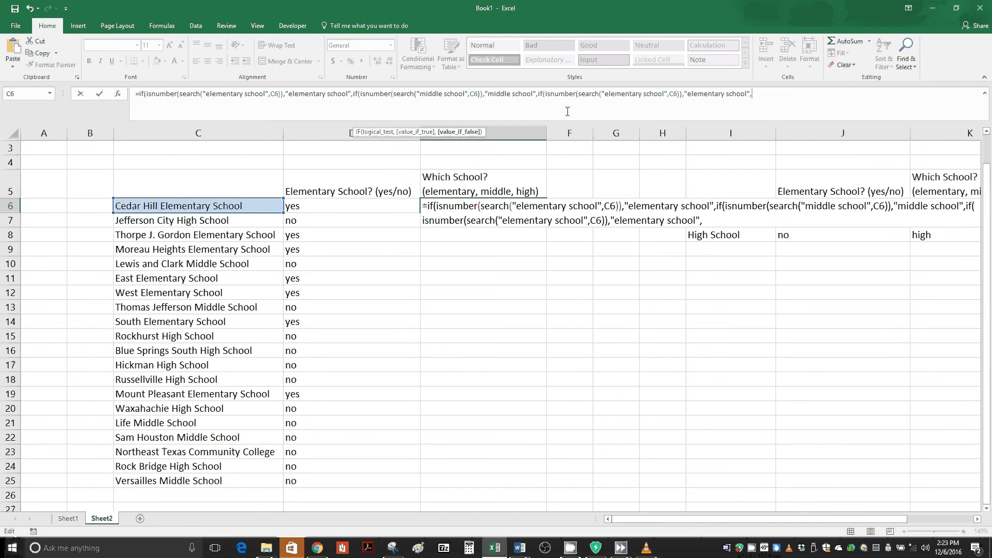
click(642, 93)
key(BackSpace)
key(BackSpace)
key(BackSpace)
key(BackSpace)
key(BackSpace)
key(BackSpace)
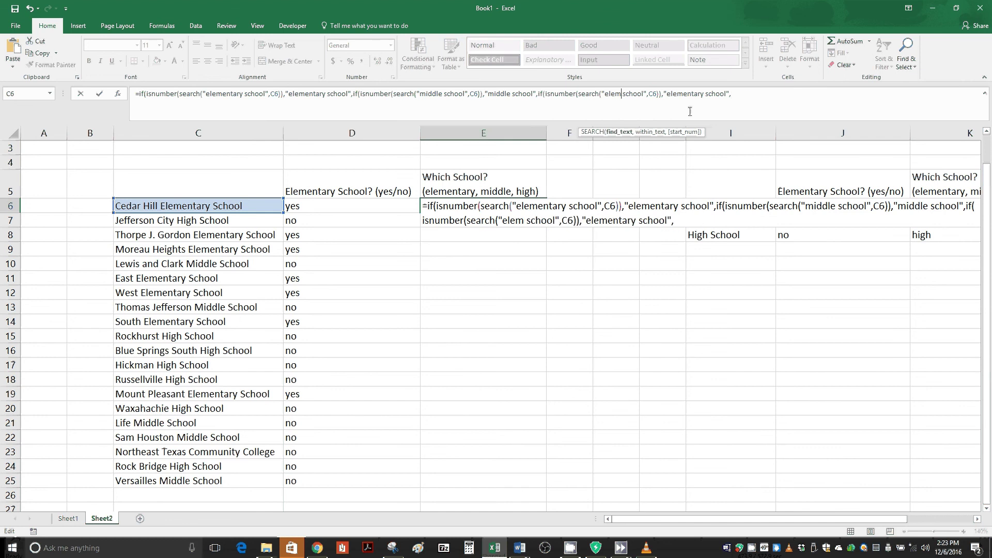
key(BackSpace)
key(BackSpace)
key(BackSpace)
key(BackSpace)
text(h)
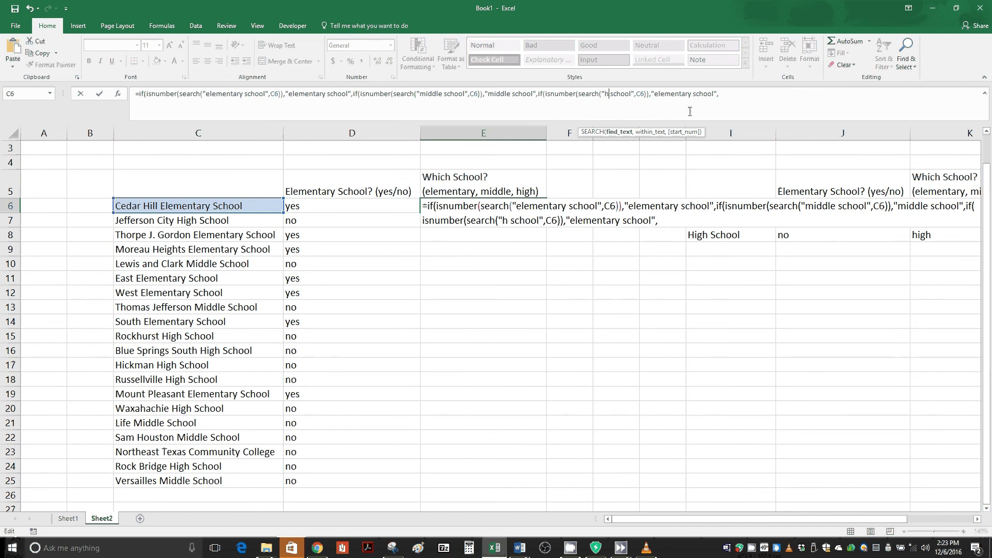
text(igh)
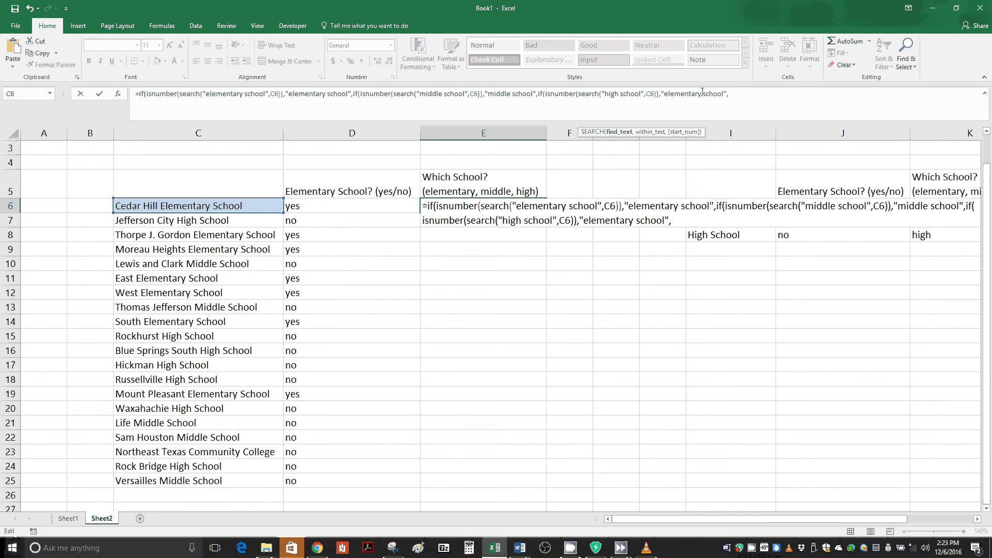
- Change the value-if-true text of the third IF in the E6 formula to "high school"
click(702, 93)
key(BackSpace)
key(BackSpace)
key(BackSpace)
key(BackSpace)
key(BackSpace)
key(BackSpace)
key(BackSpace)
key(BackSpace)
key(BackSpace)
key(BackSpace)
text(high)
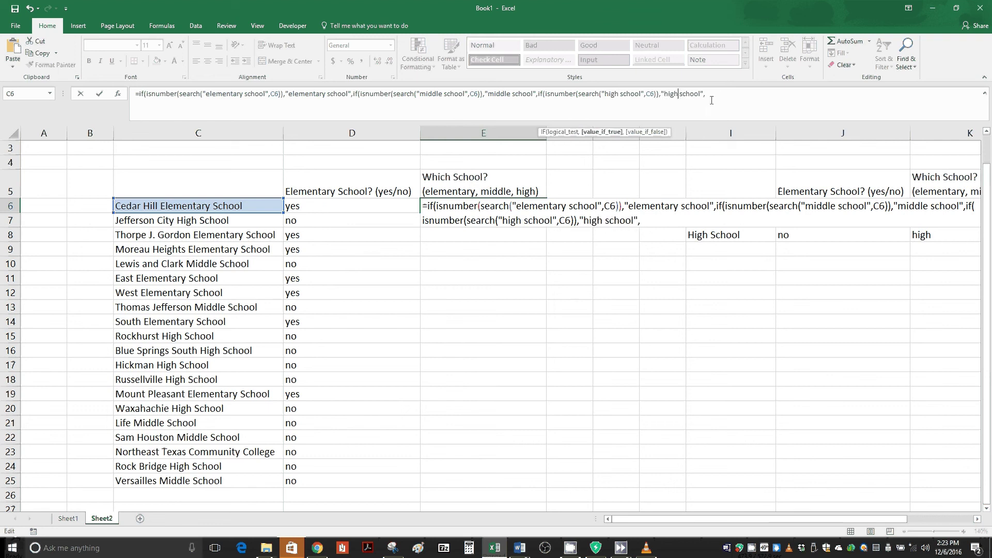
- Finish the nested E6 formula with "N/A" as the final value-if-false and fill it down through E25
click(710, 100)
text(N/A")
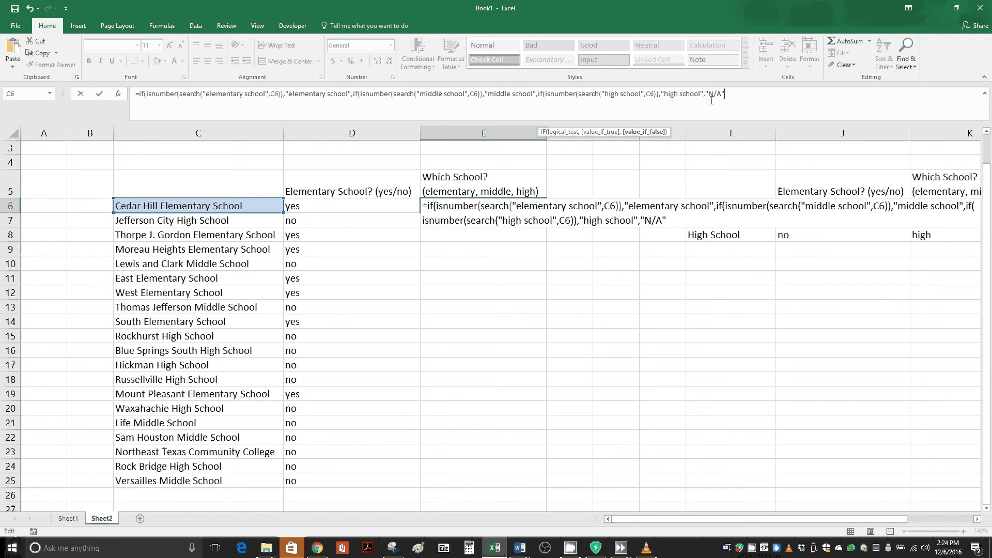
text())))
key(Return)
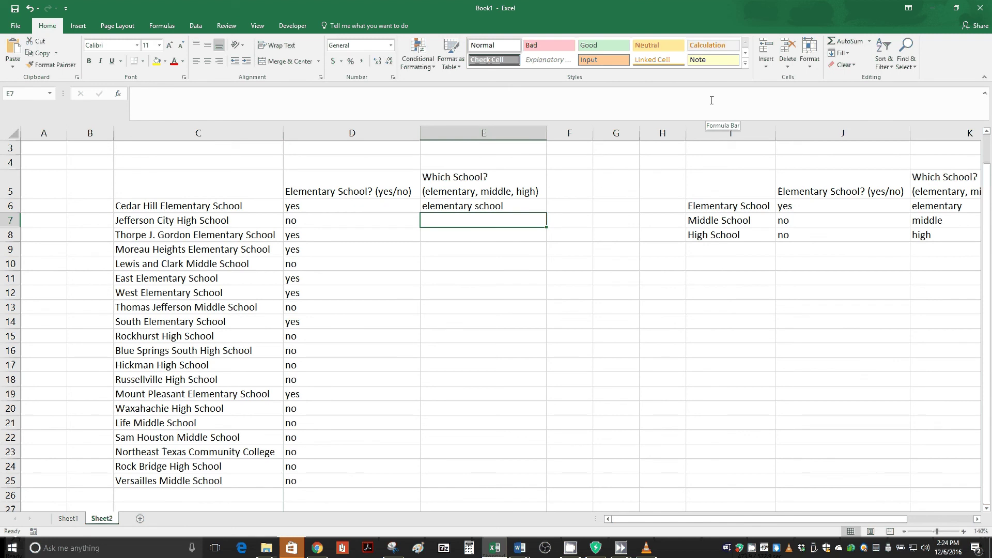
click(521, 208)
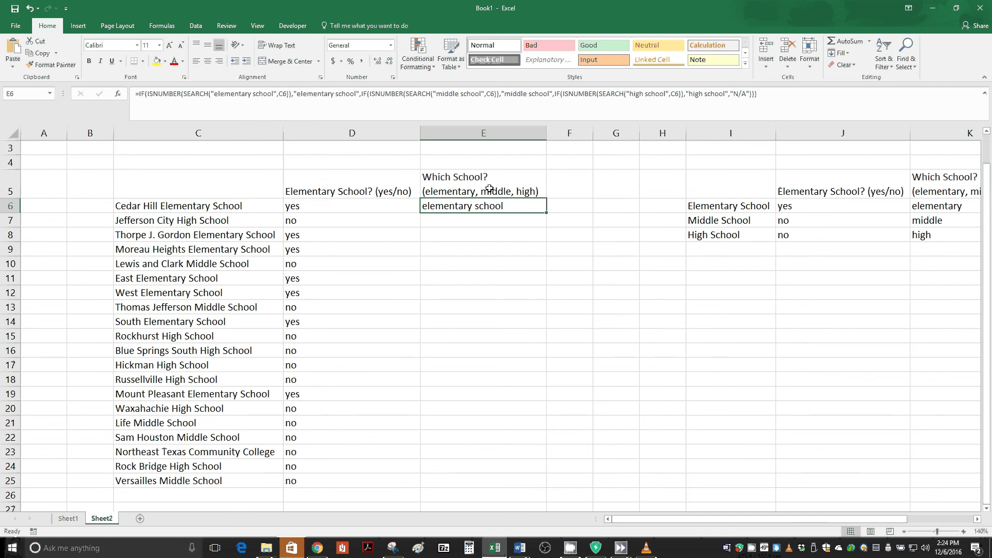
double_click(546, 212)
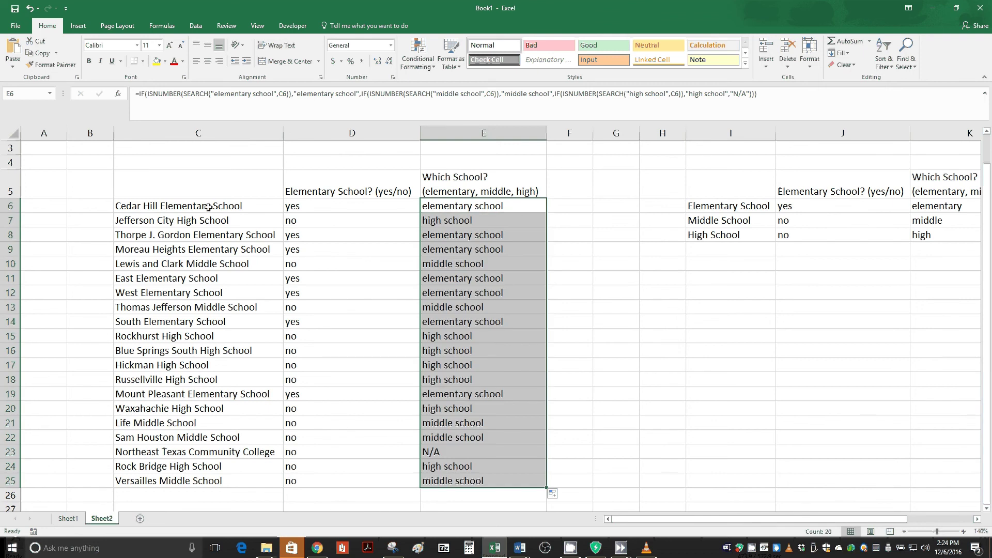
- Compare several school names in column C, including Northeast Texas Community College, with their classifications in column E
drag(208, 220, 353, 292)
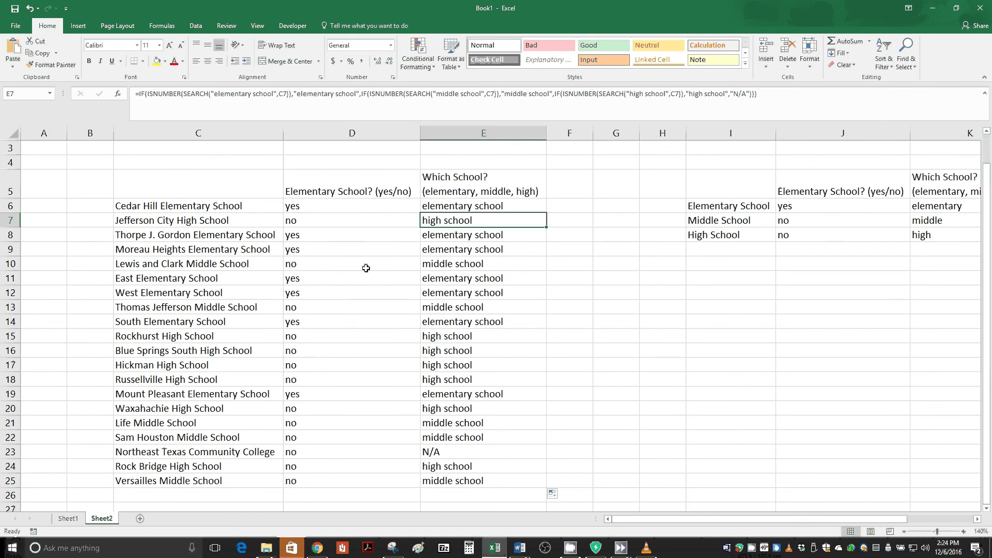
click(231, 307)
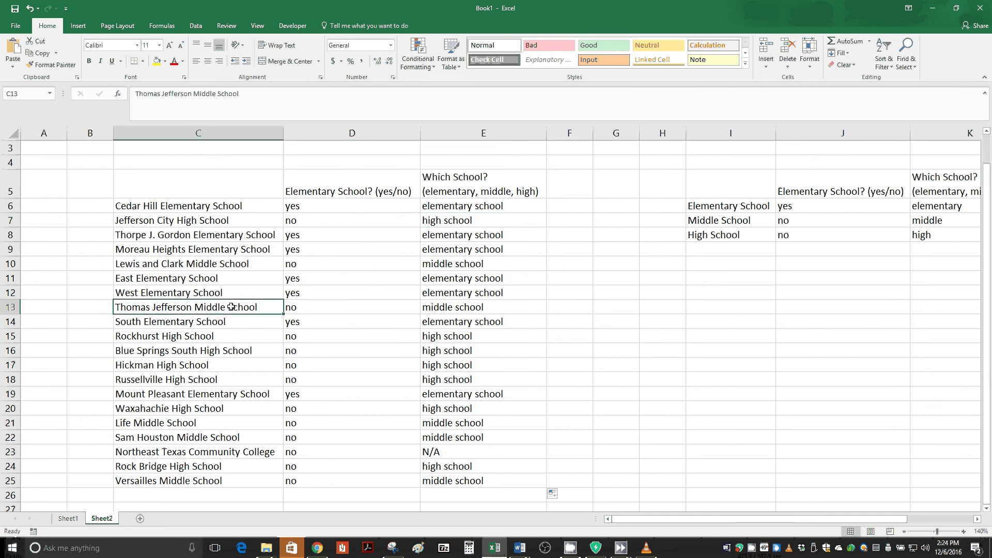
click(439, 305)
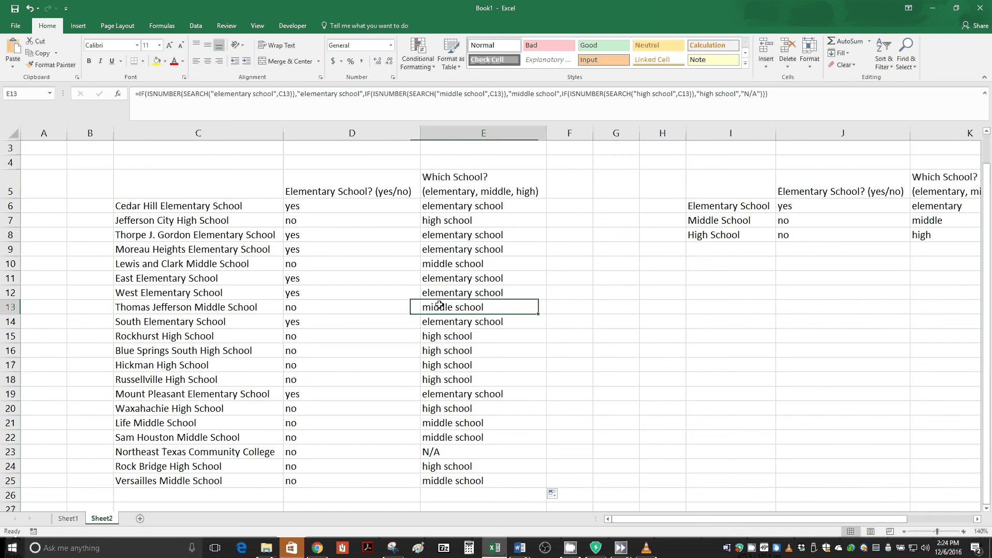
click(207, 325)
key(Right)
key(Right)
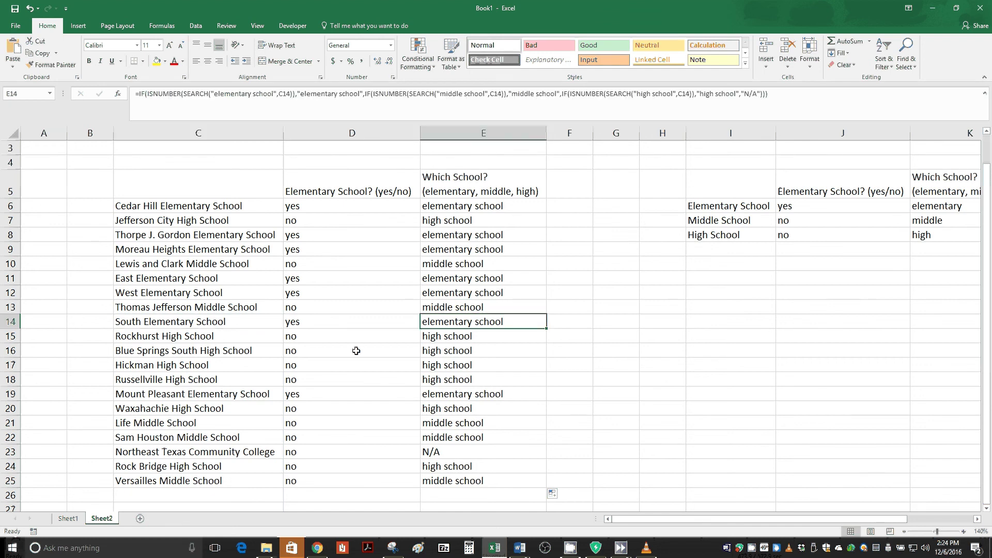
click(198, 453)
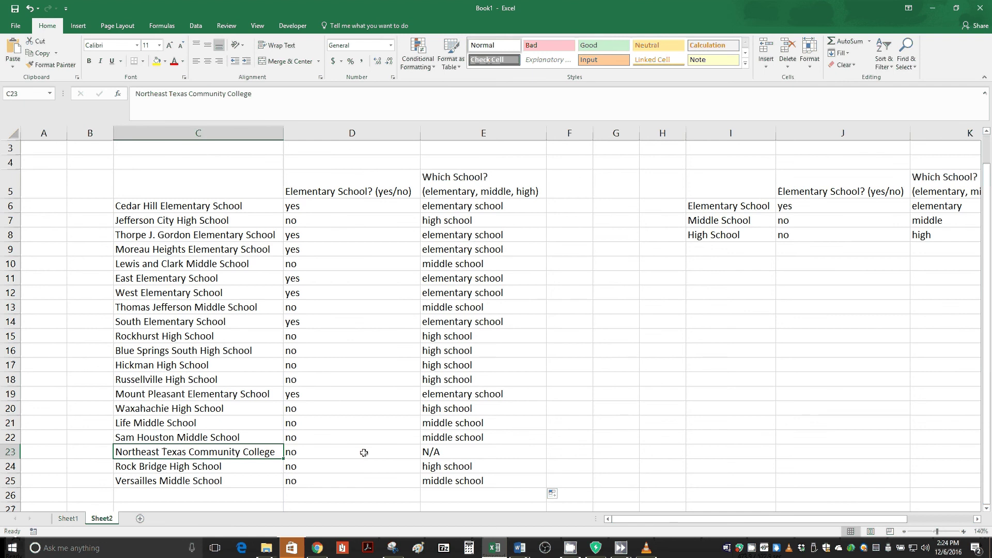
click(491, 456)
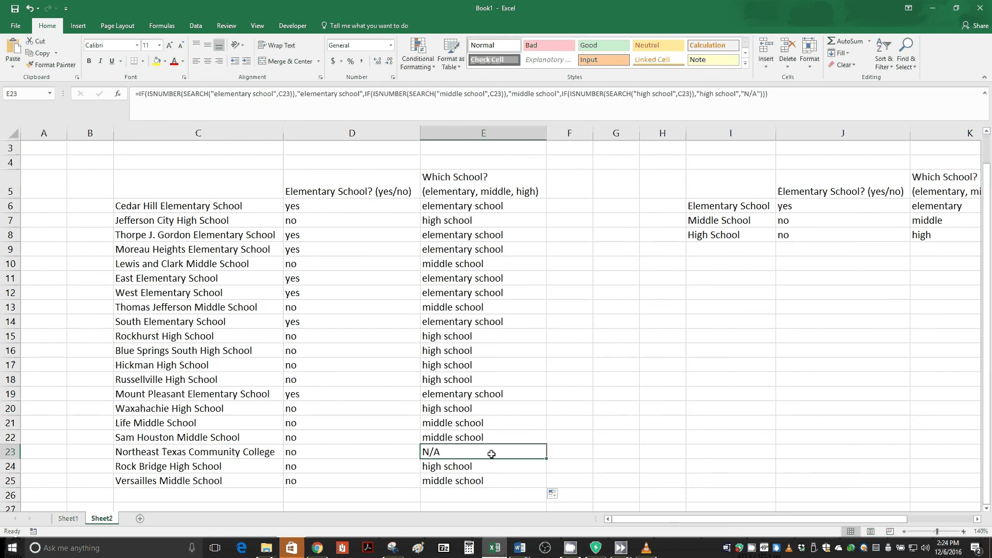